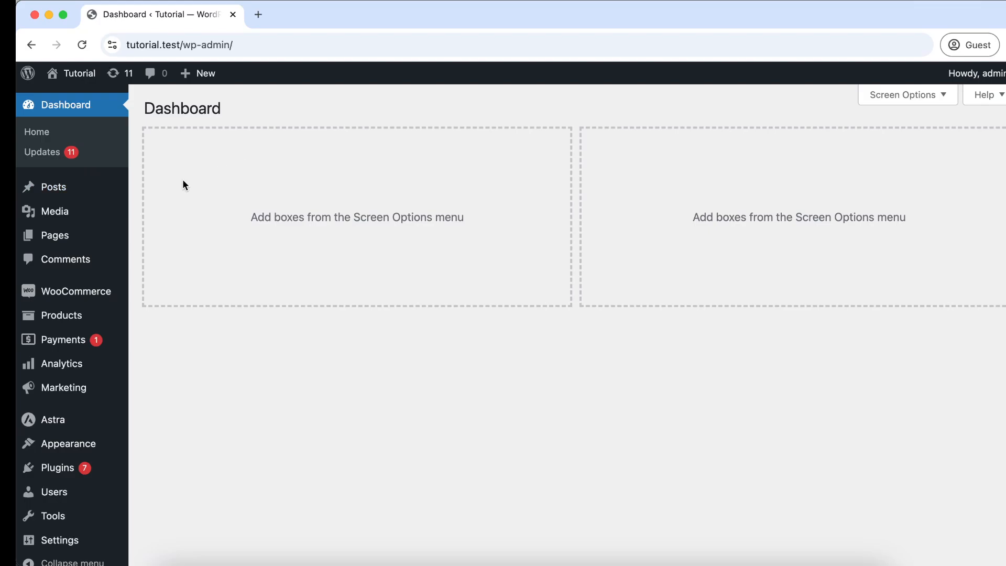
# - Open the draft post "Post 2" from the posts list for editing
pyautogui.click(79, 194)
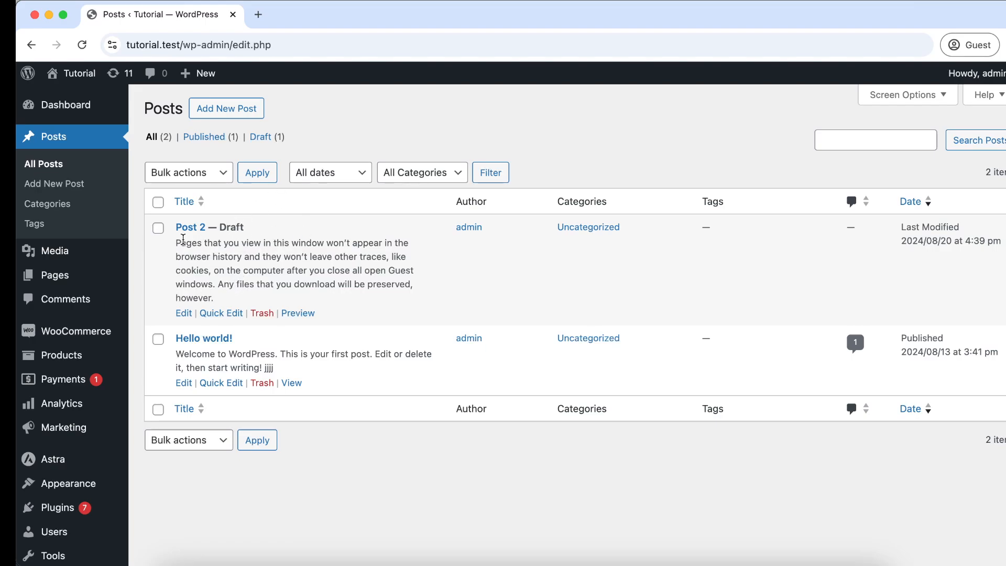
pyautogui.click(184, 314)
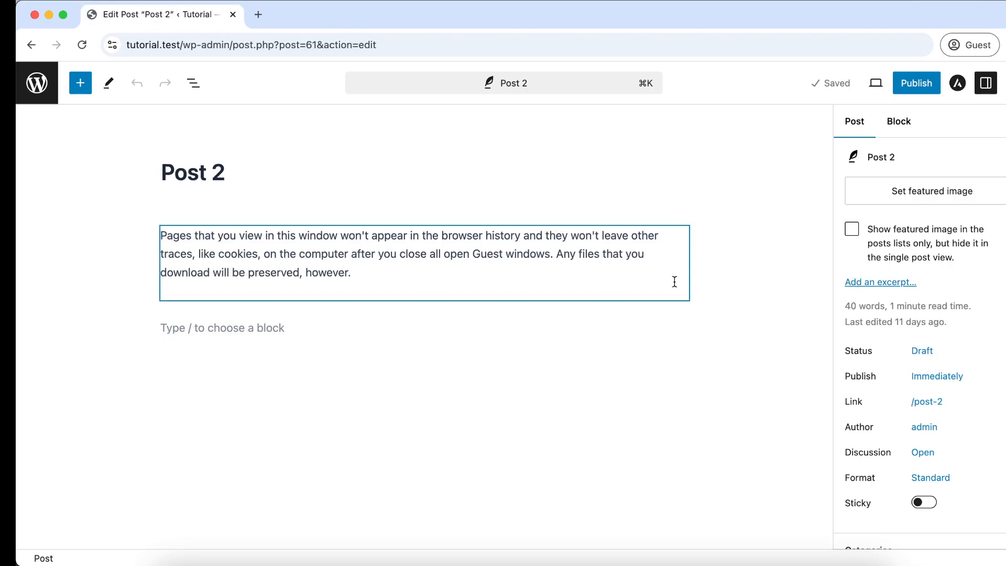
pyautogui.scroll(-1, 977, 290)
pyautogui.scroll(1, 972, 301)
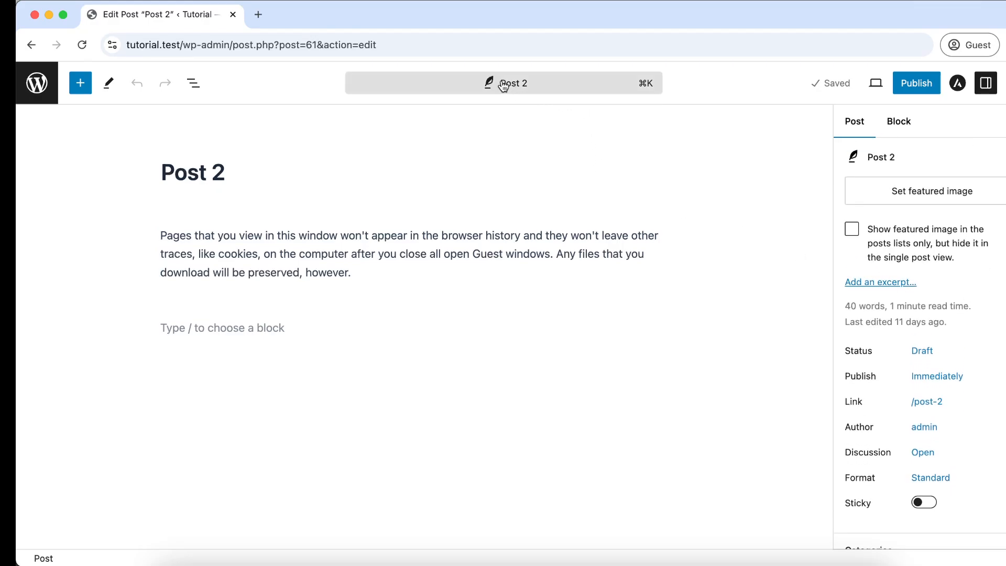
# - Search the editor's commands and settings for publishing options, and clear the search term
pyautogui.click(523, 82)
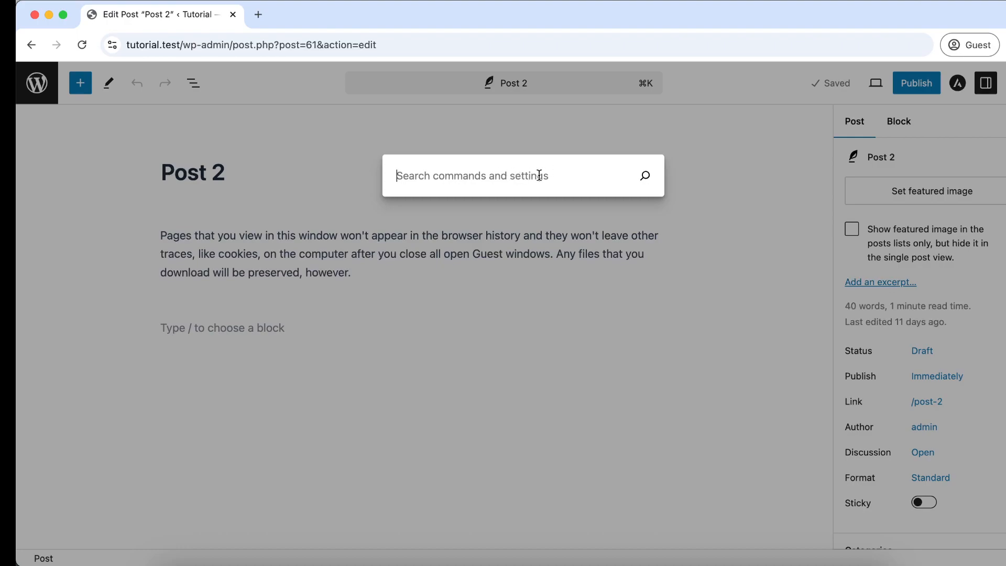
pyautogui.write('p')
pyautogui.press('BackSpace')
pyautogui.write('publih')
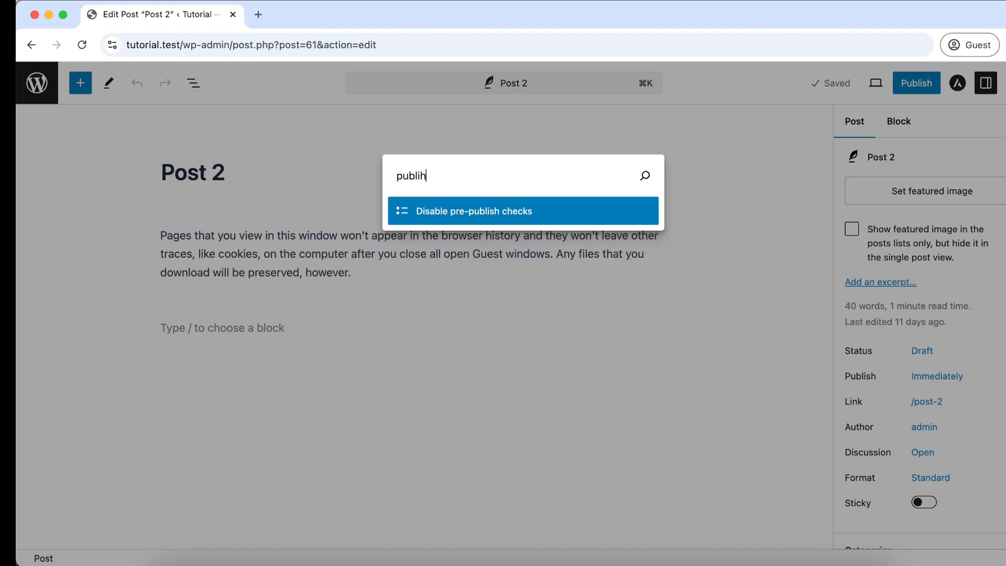
pyautogui.press('BackSpace')
pyautogui.press('BackSpace')
pyautogui.press('BackSpace')
pyautogui.press('BackSpace')
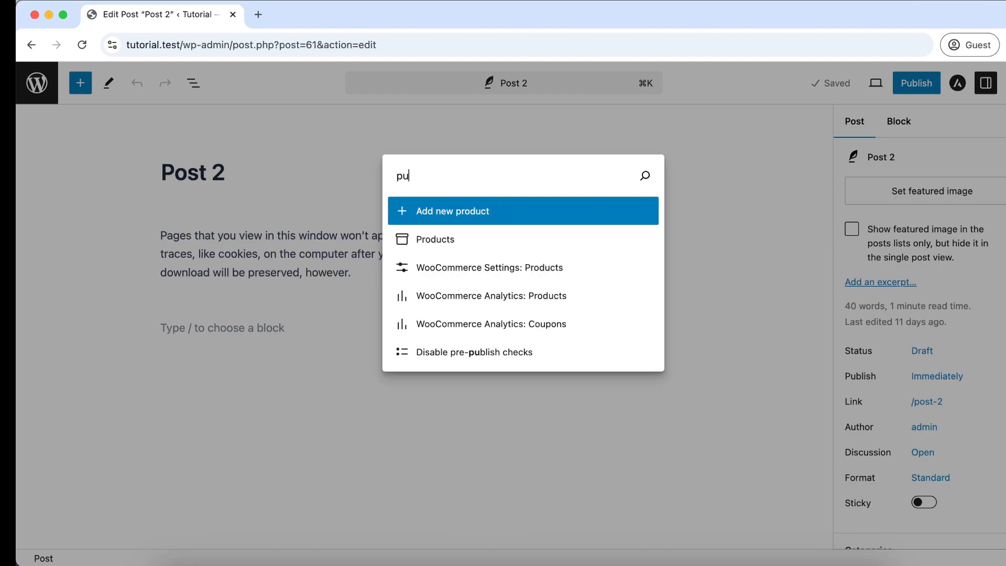
pyautogui.press('BackSpace')
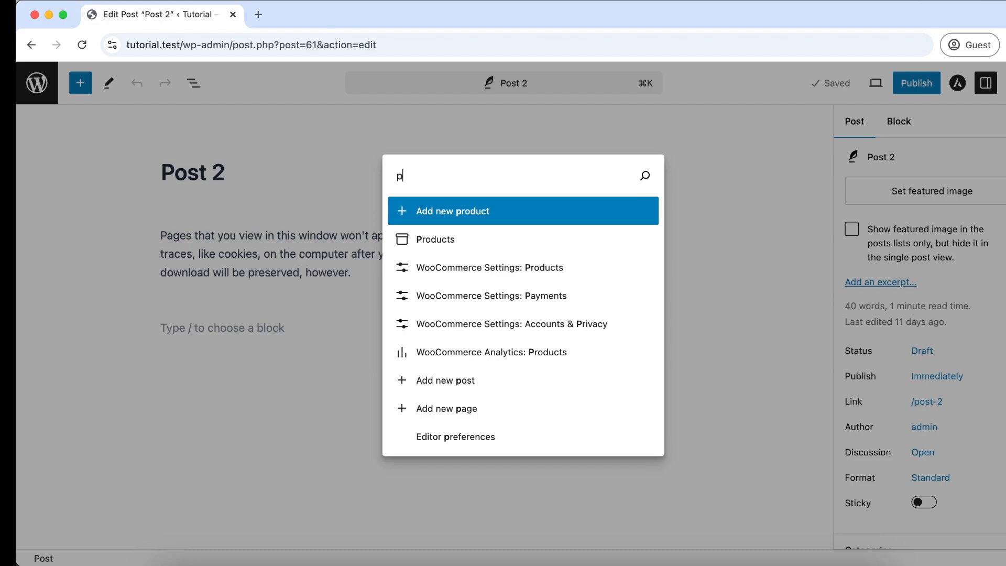
pyautogui.press('BackSpace')
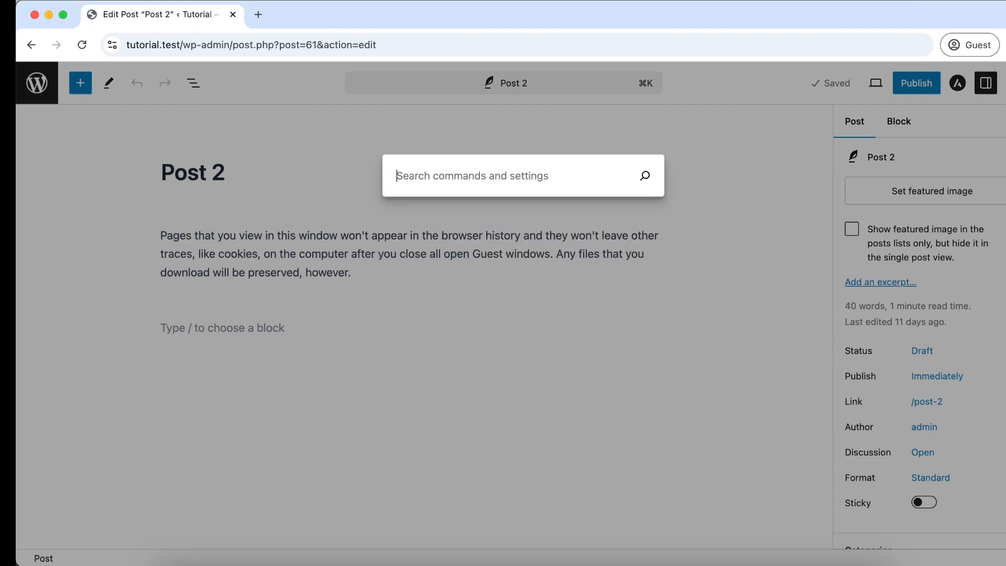
# - Search the commands and settings for "s" and look through the whole list of matching entries
pyautogui.write('s')
pyautogui.press('BackSpace')
pyautogui.write('s')
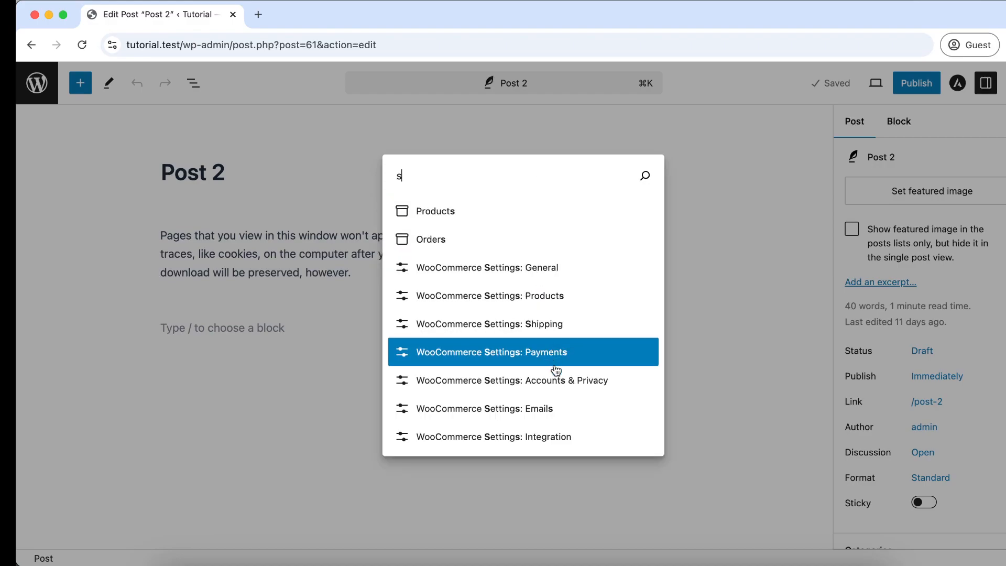
pyautogui.scroll(-5, 554, 328)
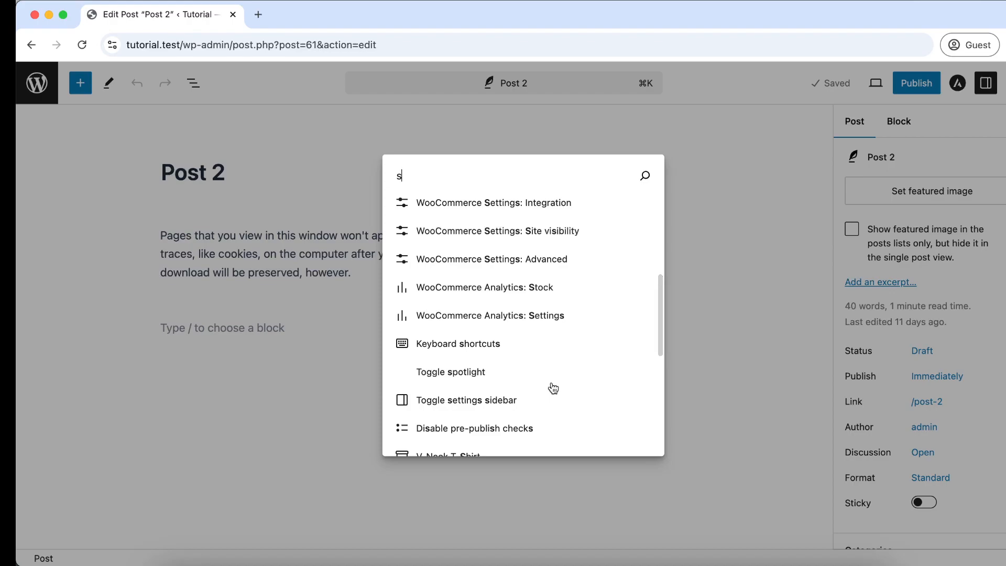
pyautogui.scroll(-2, 554, 388)
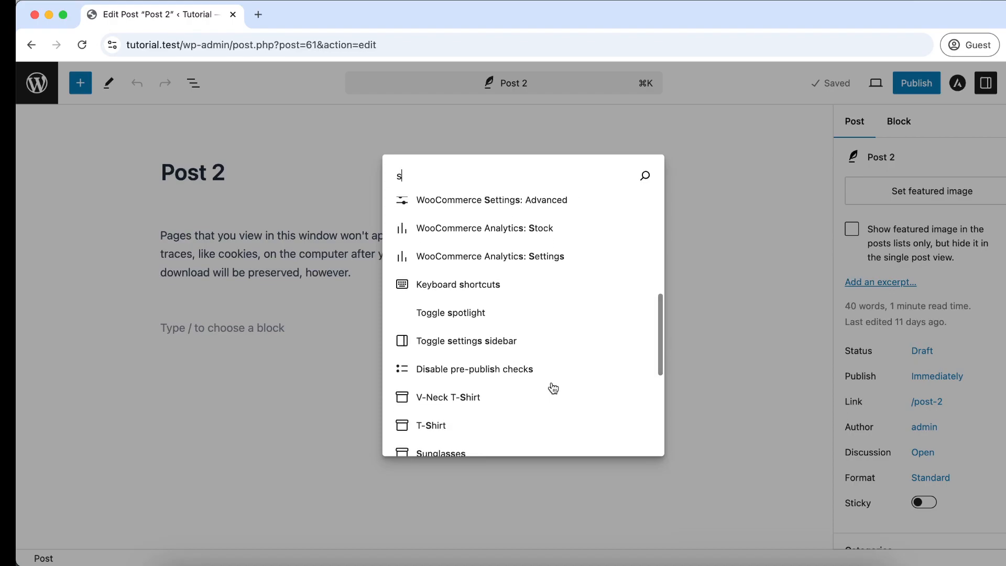
pyautogui.scroll(-4, 545, 402)
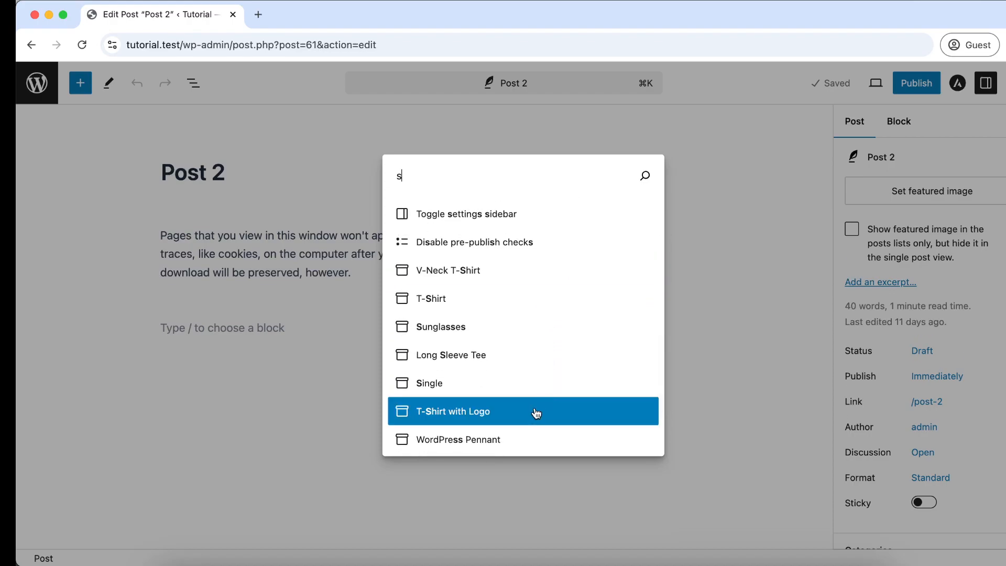
pyautogui.scroll(-4, 533, 417)
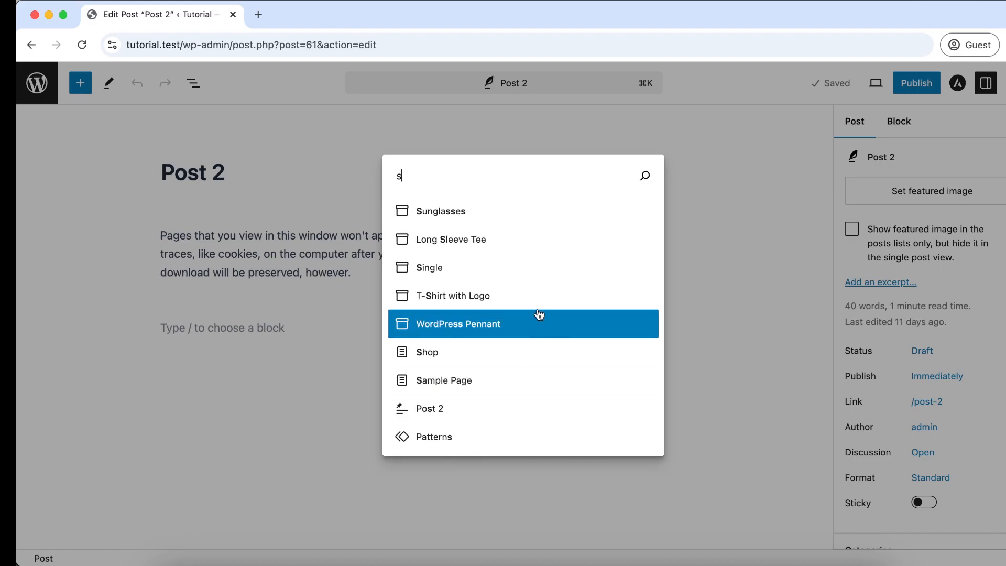
pyautogui.scroll(10, 534, 283)
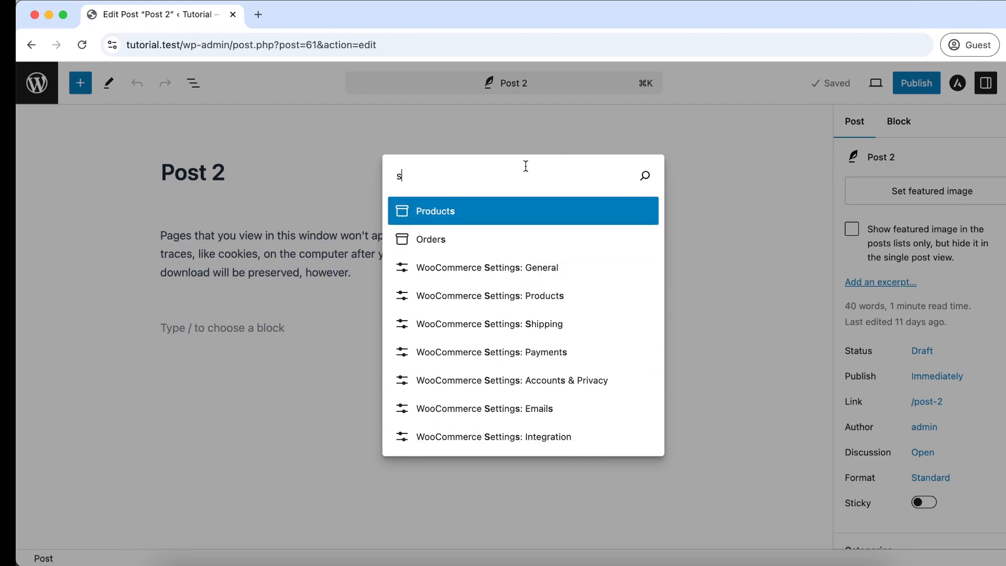
# - Search the commands for "s" again, open WooCommerce Settings: General, and return to the Post 2 editor
pyautogui.press('BackSpace')
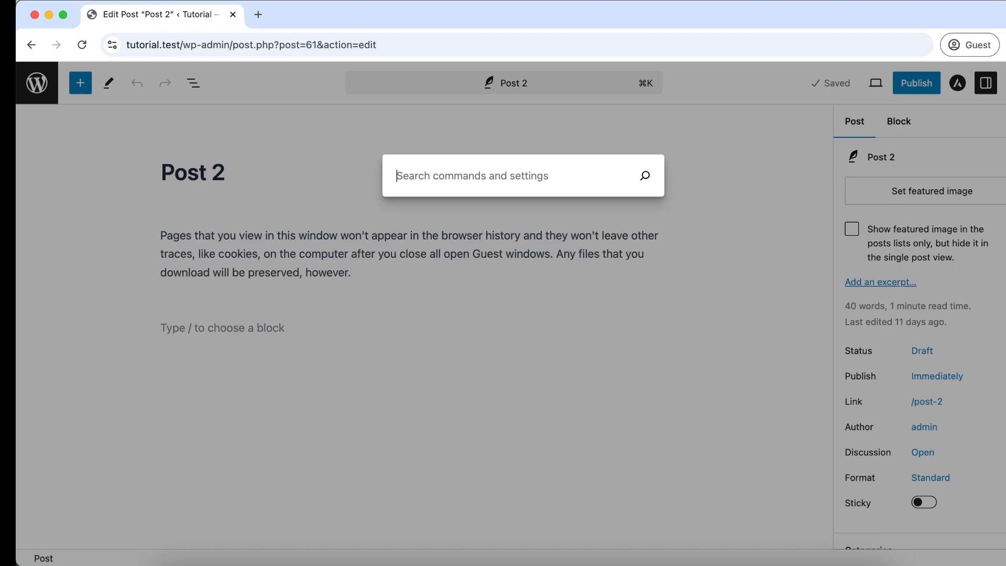
pyautogui.write('s')
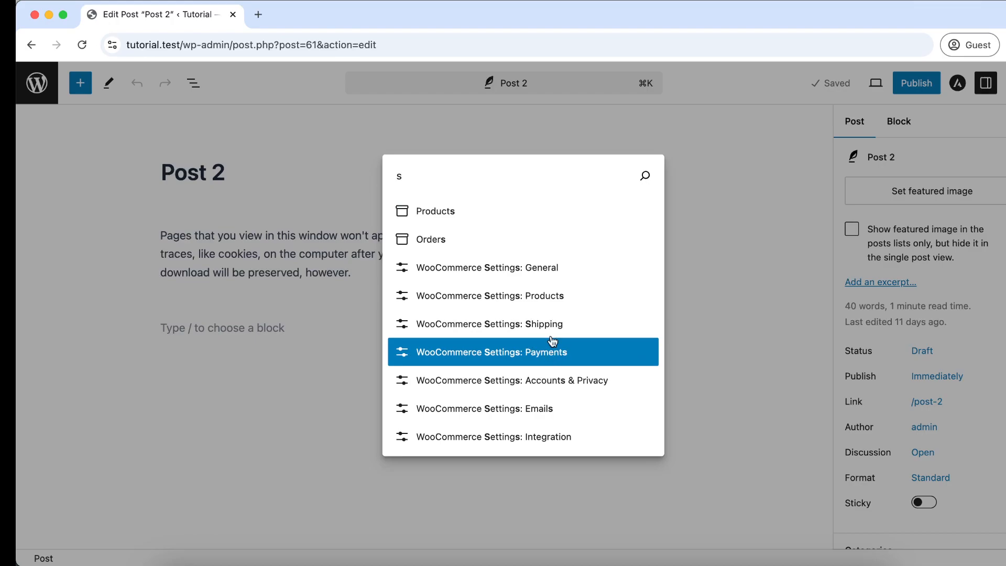
pyautogui.click(523, 275)
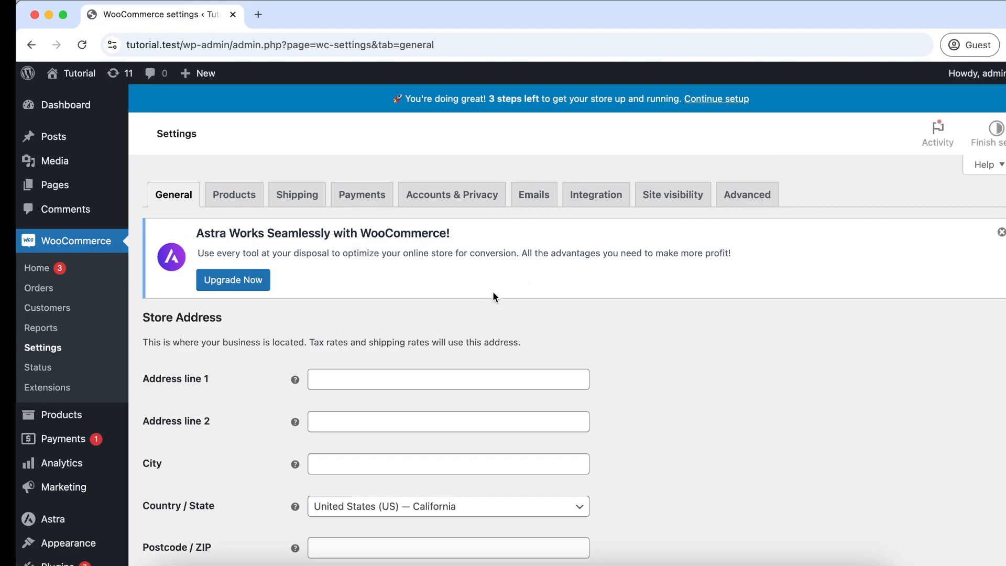
pyautogui.click(30, 45)
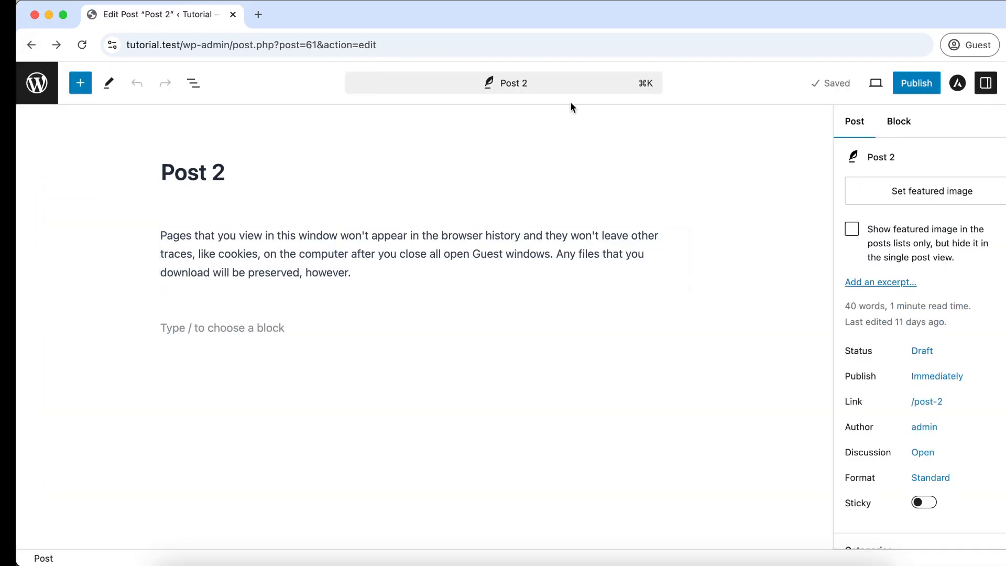
# - Search the commands for "pro", view Post 2 in the code editor, and exit back to the visual editor
pyautogui.click(549, 82)
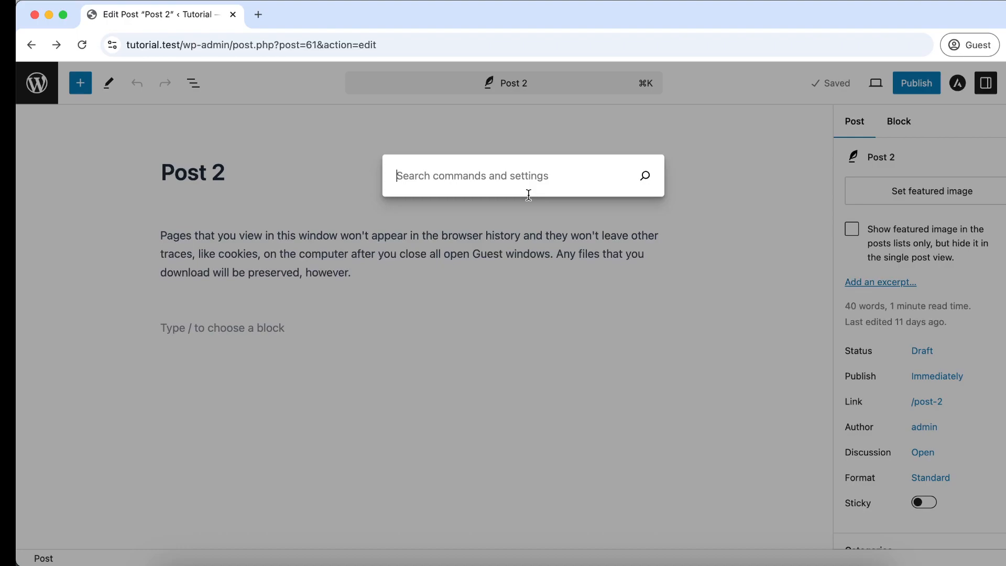
pyautogui.write('pro')
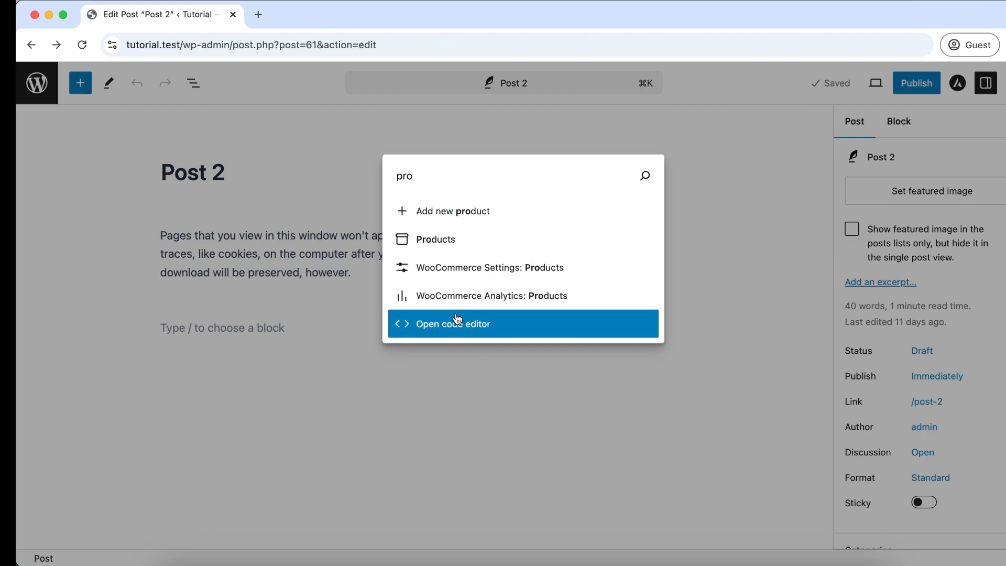
pyautogui.click(484, 331)
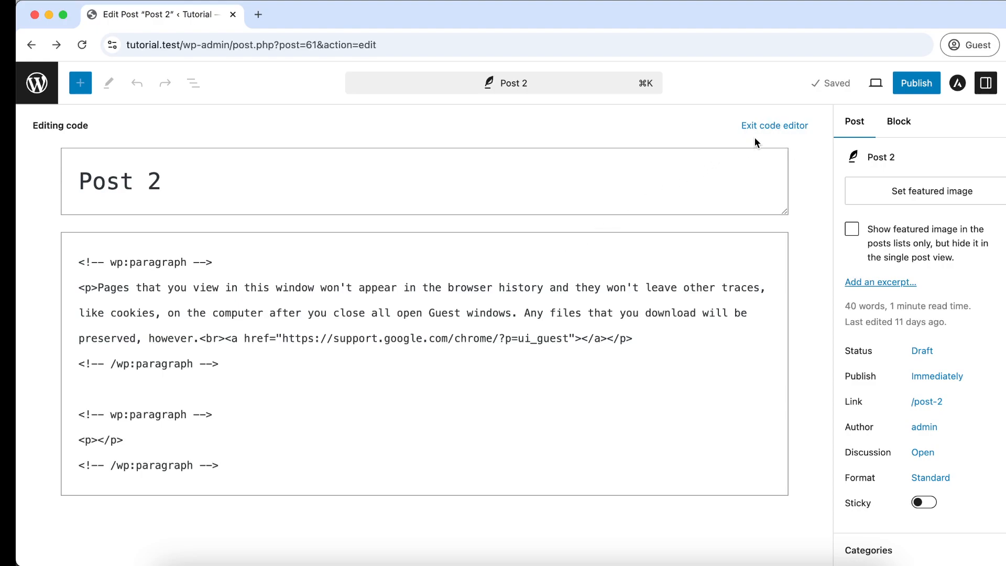
pyautogui.click(781, 126)
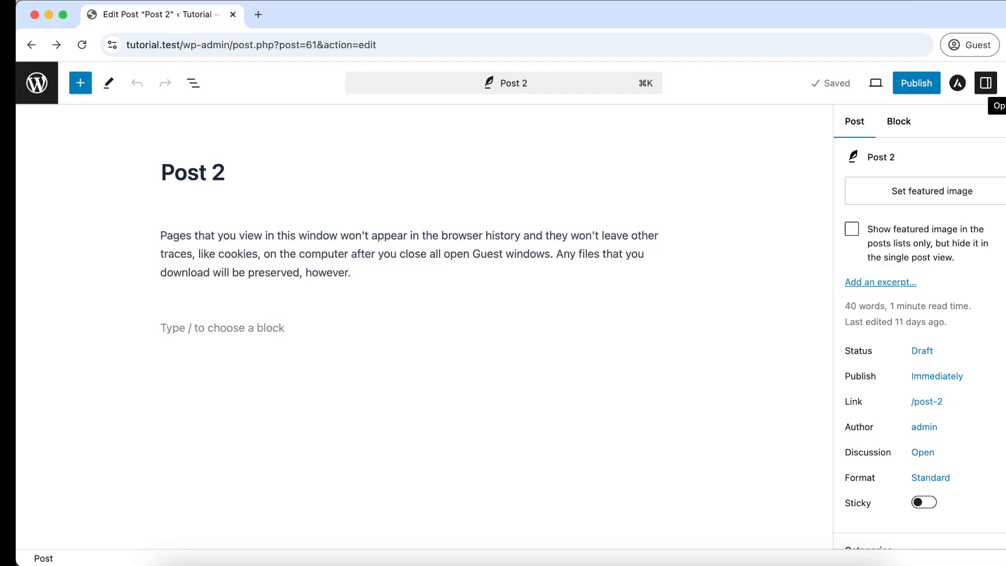
# - Switch Post 2 from the visual editor to the code editor using the editor options
pyautogui.click(1004, 82)
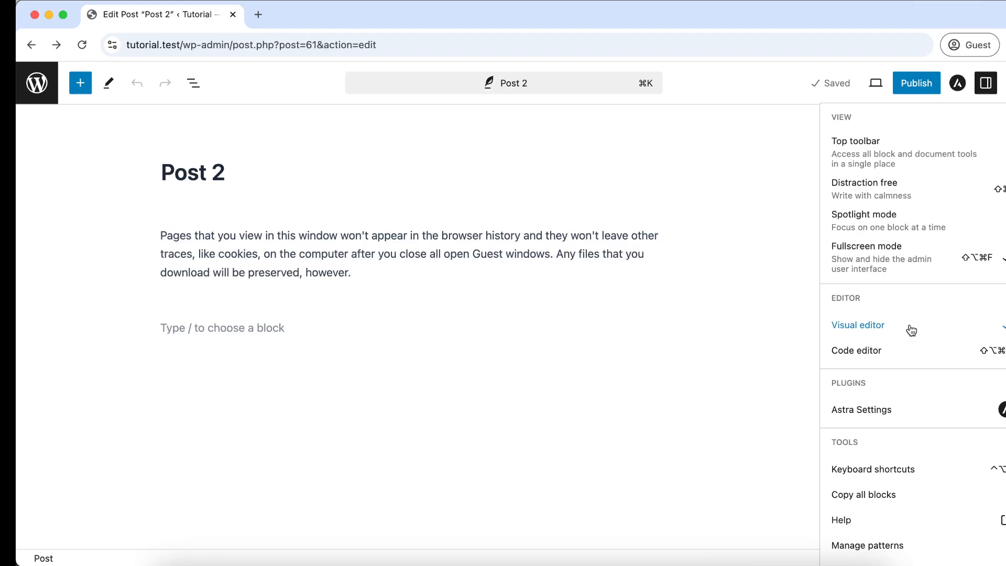
pyautogui.click(870, 354)
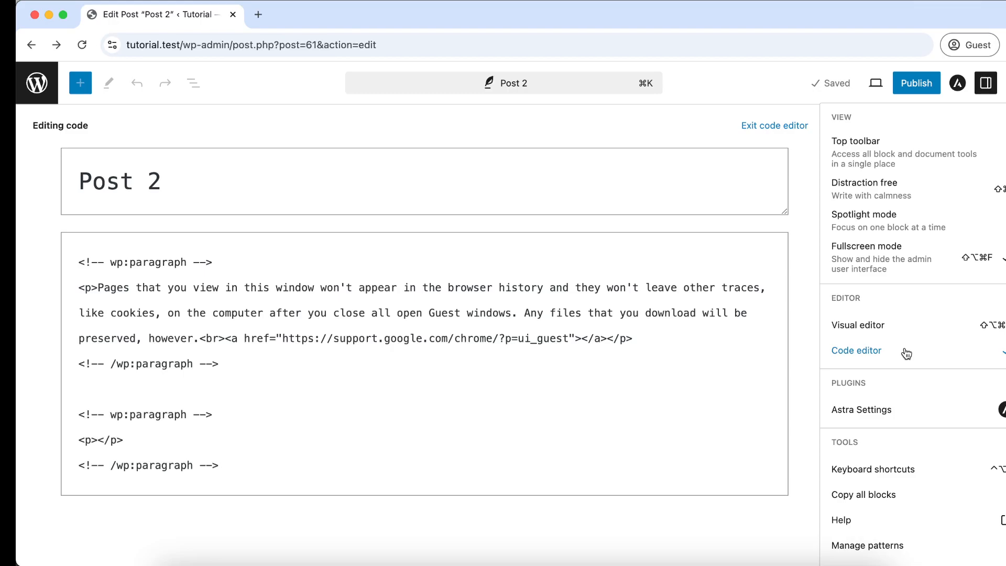
# - Search the commands for "code", dismiss the search, and exit the code editor
pyautogui.click(529, 86)
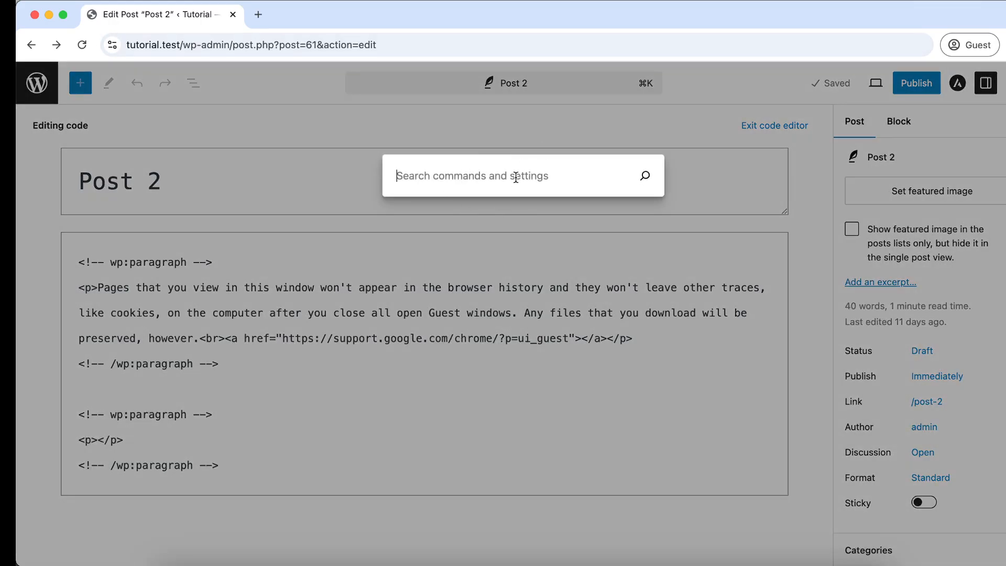
pyautogui.write('co')
pyautogui.write('se')
pyautogui.press('BackSpace')
pyautogui.press('BackSpace')
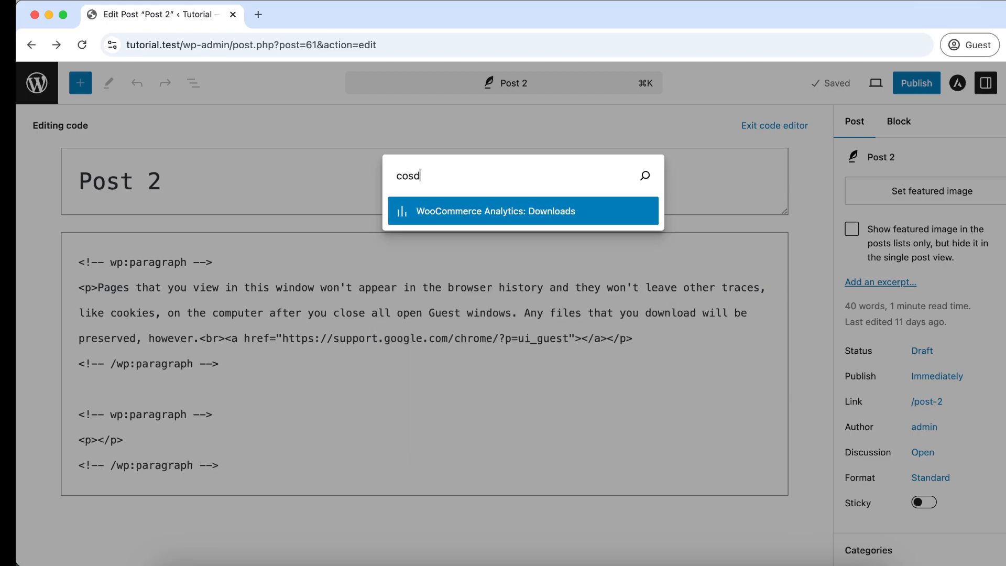
pyautogui.write('de')
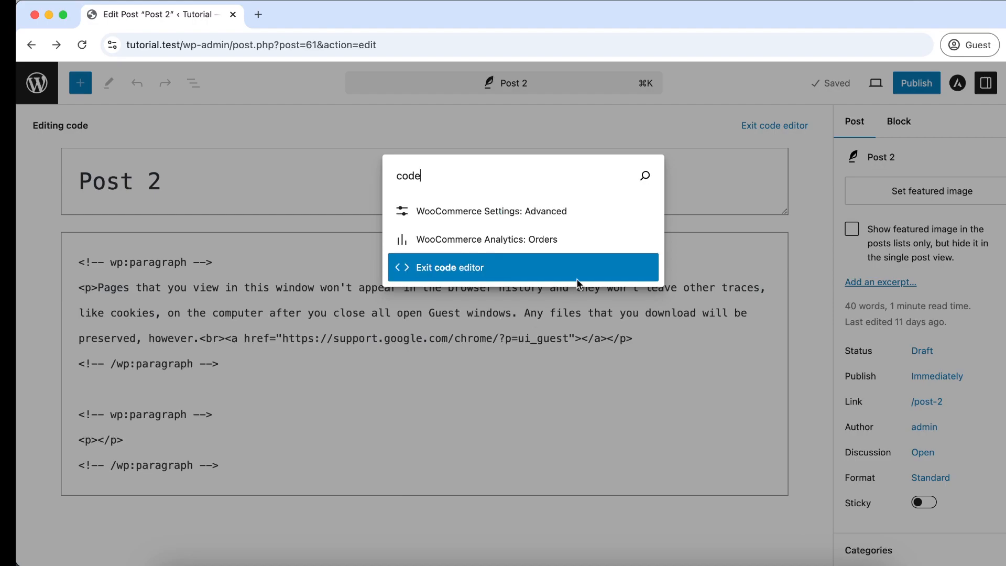
pyautogui.press('Escape')
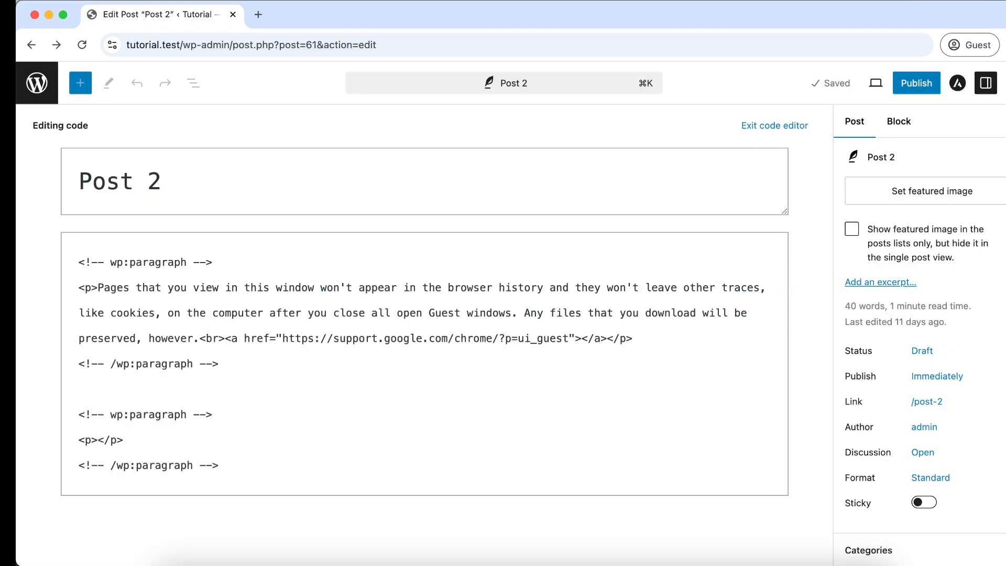
pyautogui.click(787, 126)
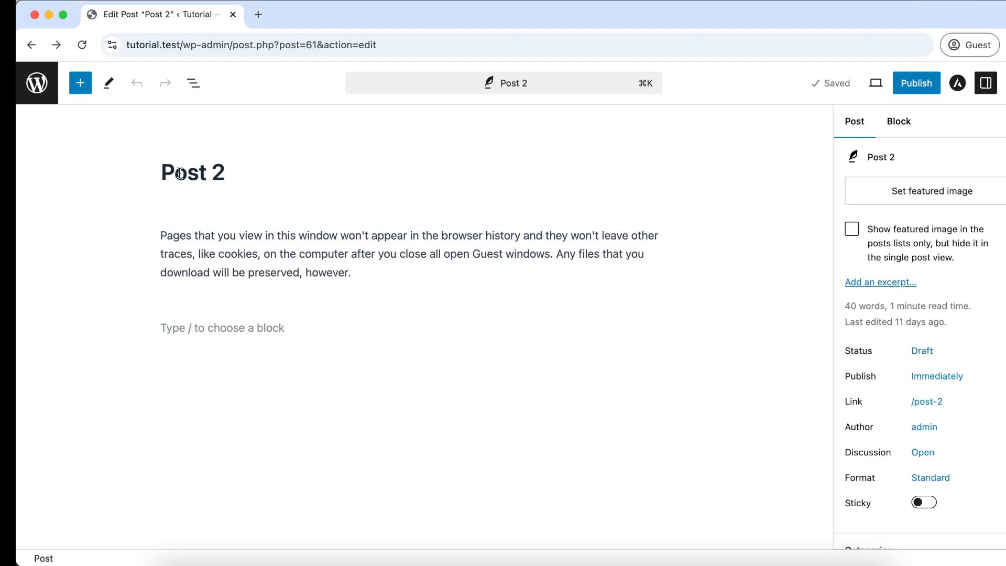
# - Highlight the post's title and its first paragraph to examine the content areas, and clear the selection
pyautogui.moveTo(160, 167); pyautogui.dragTo(238, 173)
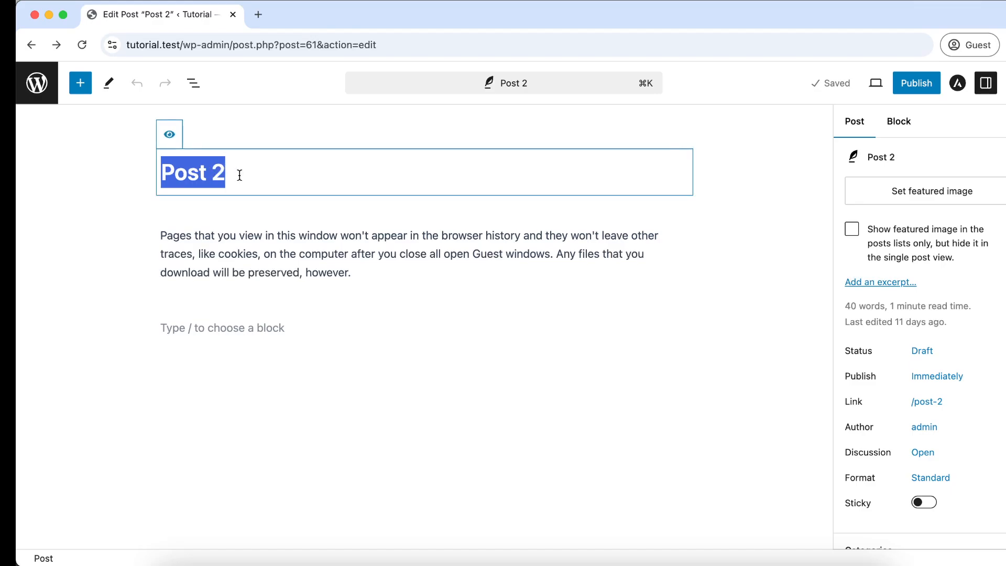
pyautogui.click(302, 286)
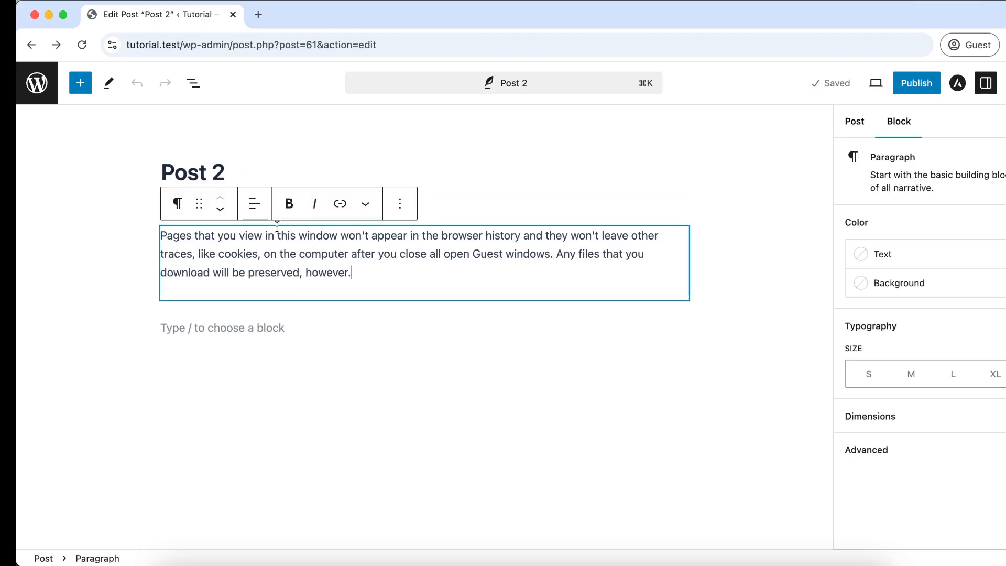
pyautogui.click(231, 173)
pyautogui.moveTo(225, 173); pyautogui.dragTo(158, 173)
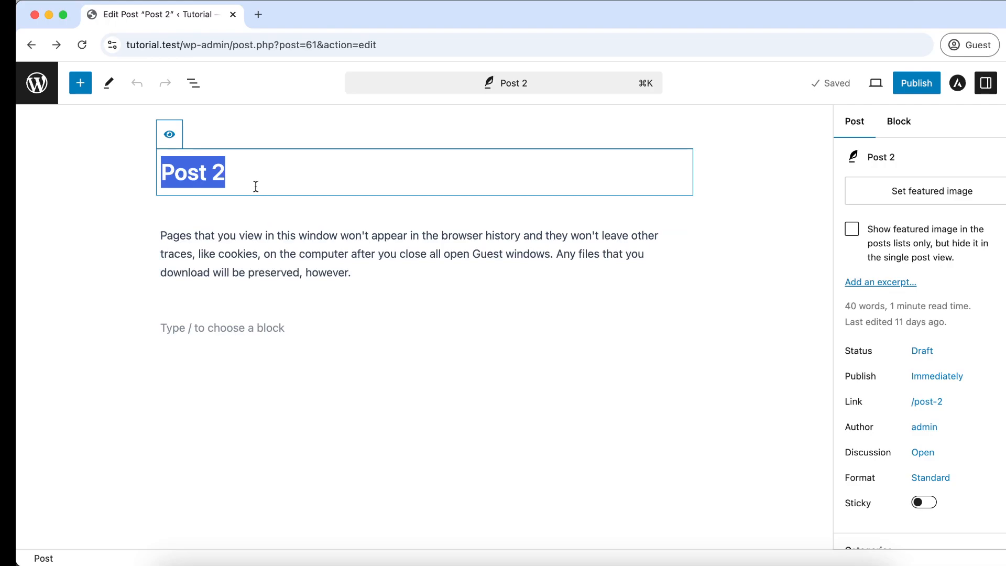
pyautogui.click(364, 280)
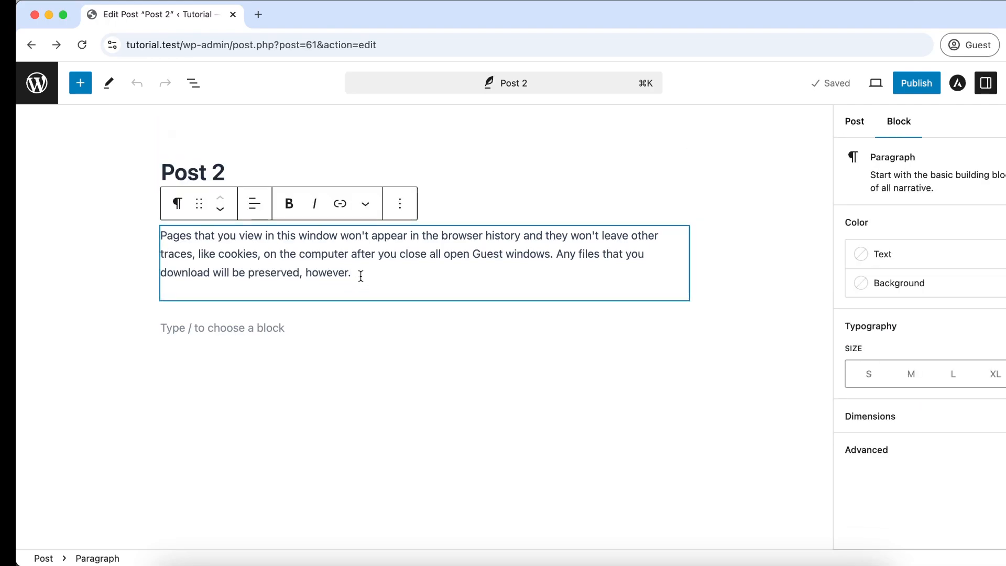
pyautogui.moveTo(358, 276); pyautogui.dragTo(161, 233)
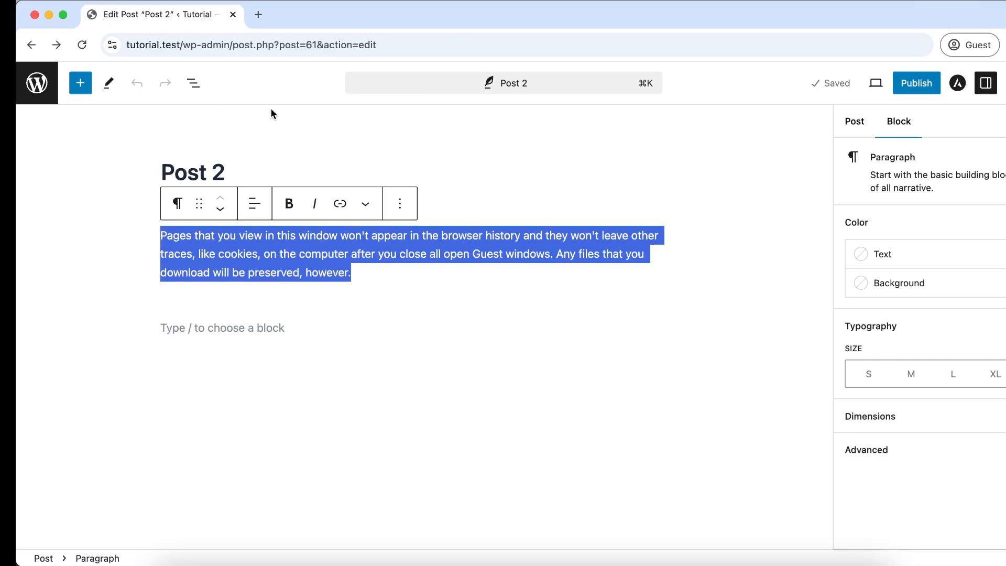
pyautogui.click(272, 138)
pyautogui.moveTo(352, 271); pyautogui.dragTo(151, 226)
pyautogui.click(239, 109)
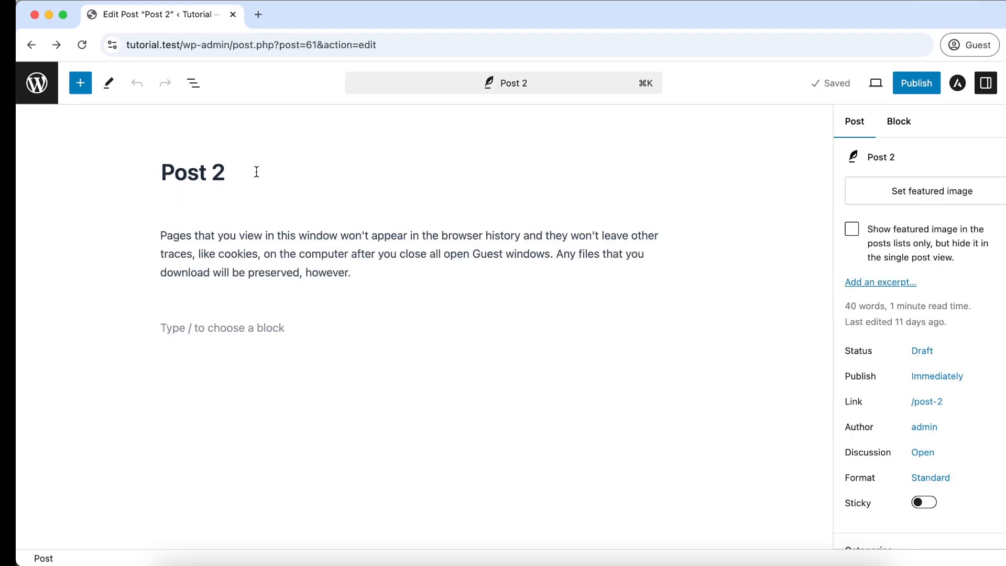
# - Insert a Heading block reading "Heading 2" below the post's first paragraph
pyautogui.click(381, 277)
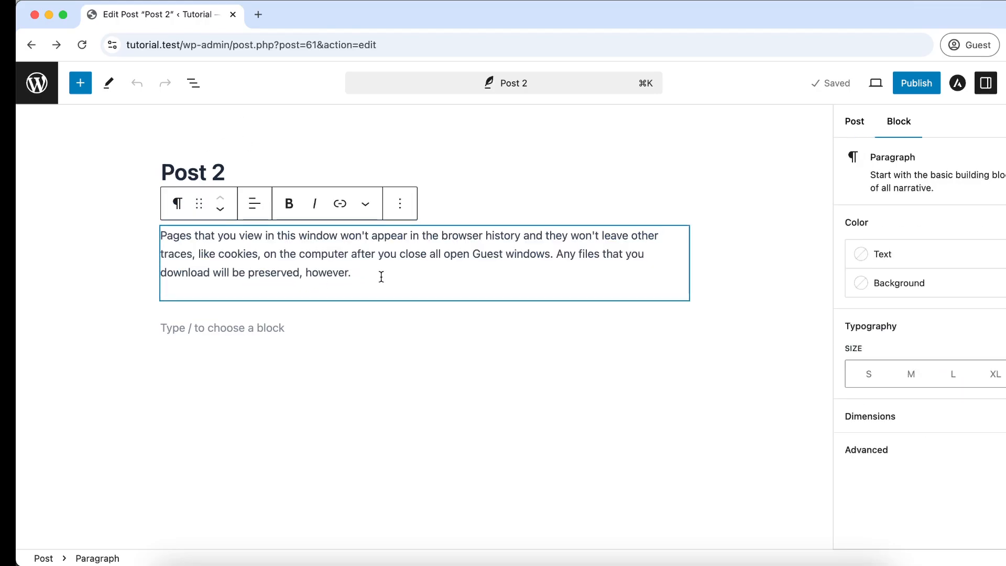
pyautogui.press('Return')
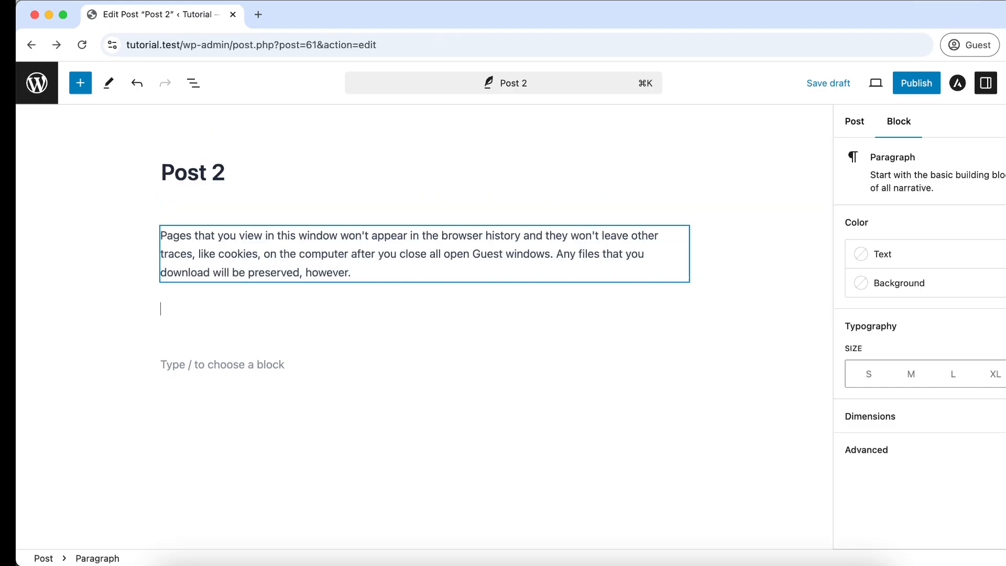
pyautogui.write('/he')
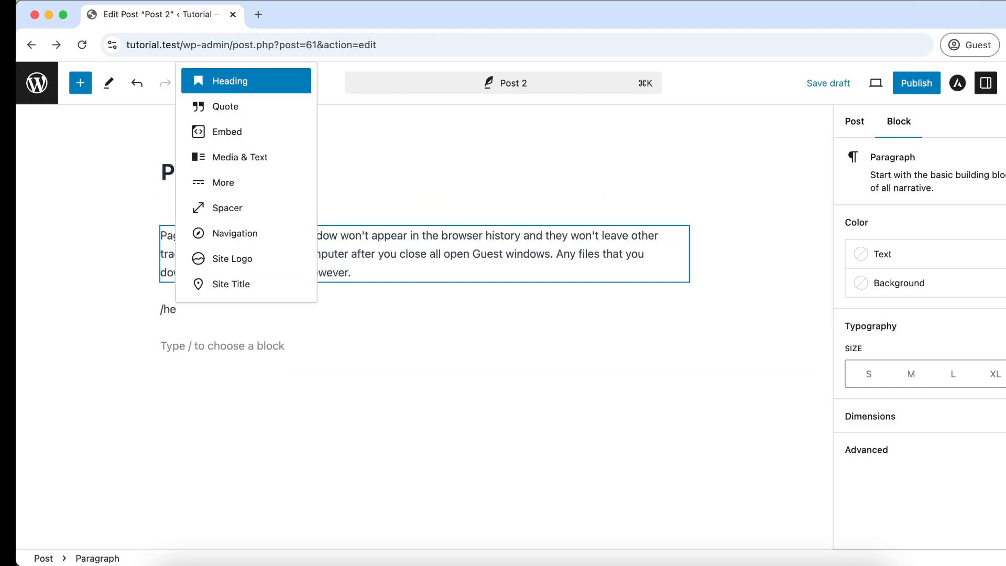
pyautogui.click(263, 90)
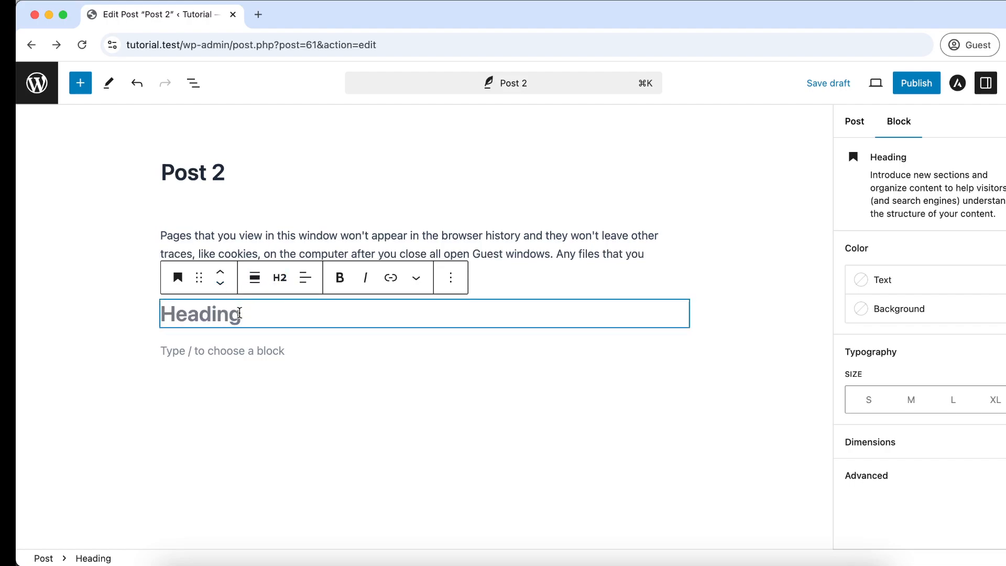
pyautogui.write('Heading 2')
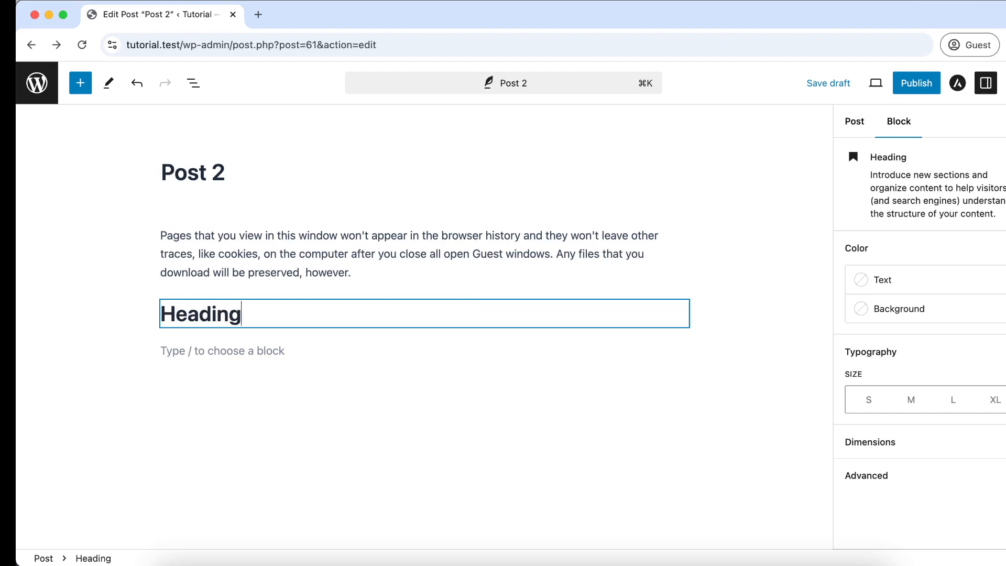
# - Copy the first paragraph's text from "on the computer" through "however." into a new paragraph below Heading 2
pyautogui.click(277, 351)
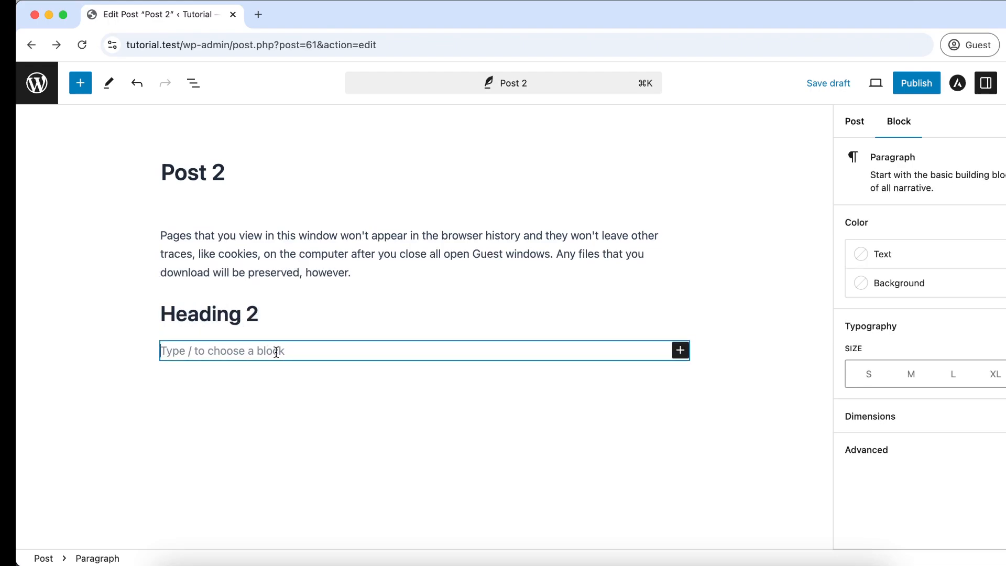
pyautogui.moveTo(369, 272); pyautogui.dragTo(265, 251)
pyautogui.press('super+c')
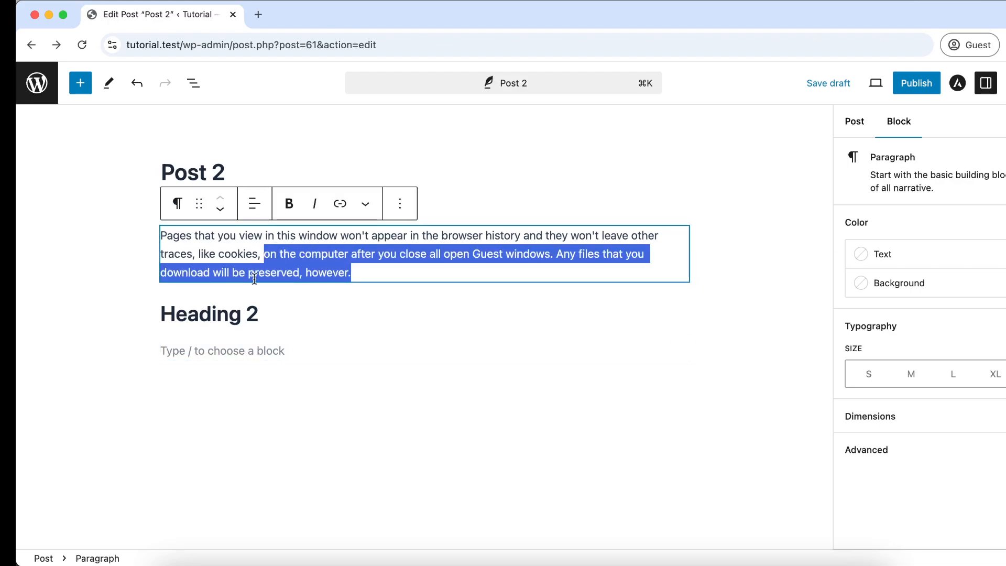
pyautogui.click(237, 362)
pyautogui.click(251, 355)
pyautogui.press('super+v')
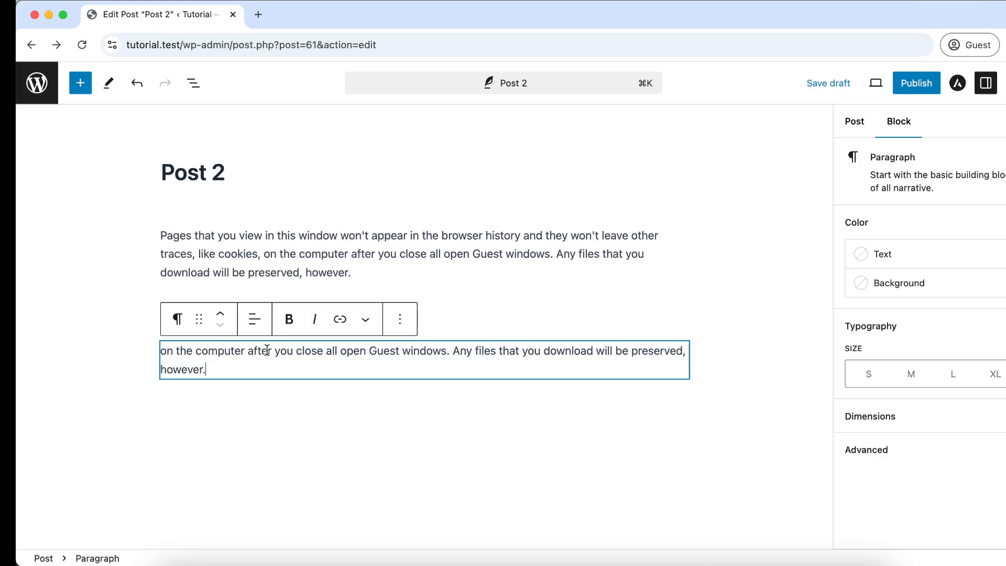
# - Insert a Heading block reading "Heading 3" after the copied paragraph and set its level to H3
pyautogui.click(290, 406)
pyautogui.click(227, 376)
pyautogui.press('Return')
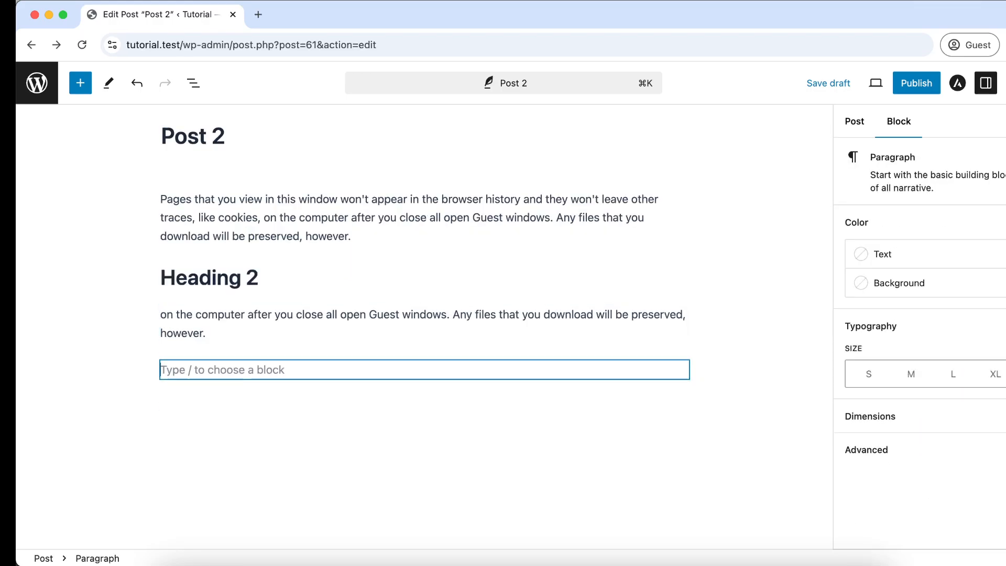
pyautogui.write('/he')
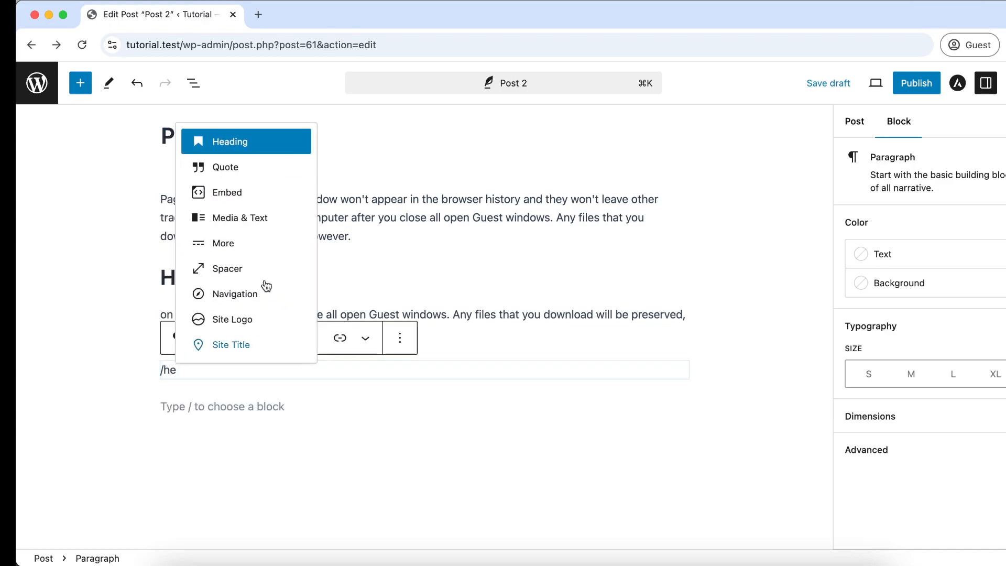
pyautogui.click(242, 146)
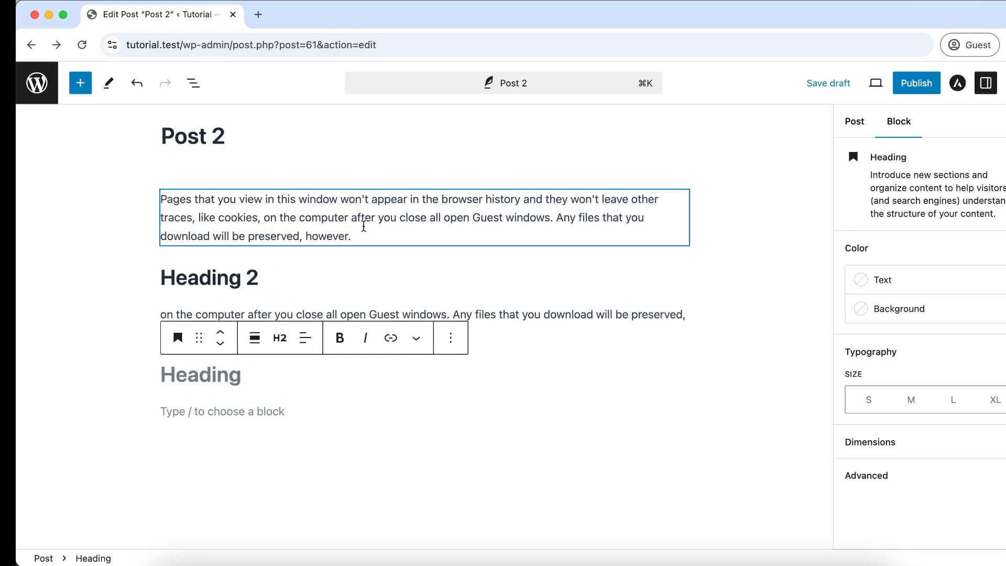
pyautogui.write('Heading 3')
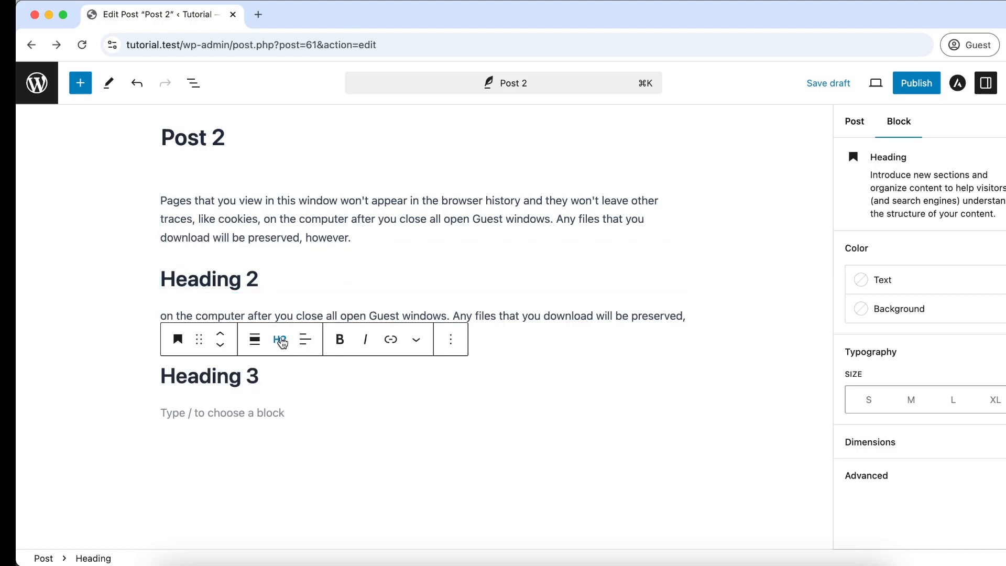
pyautogui.click(282, 341)
pyautogui.click(302, 432)
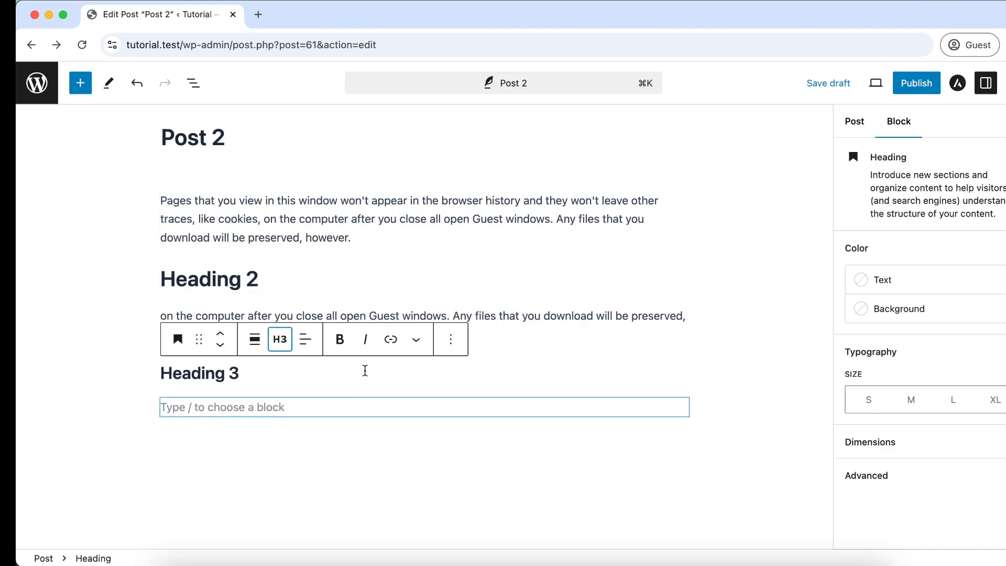
# - Copy most of the paragraph under Heading 2 into a new paragraph below Heading 3, and start an empty block after it
pyautogui.click(454, 309)
pyautogui.moveTo(236, 332); pyautogui.dragTo(180, 313)
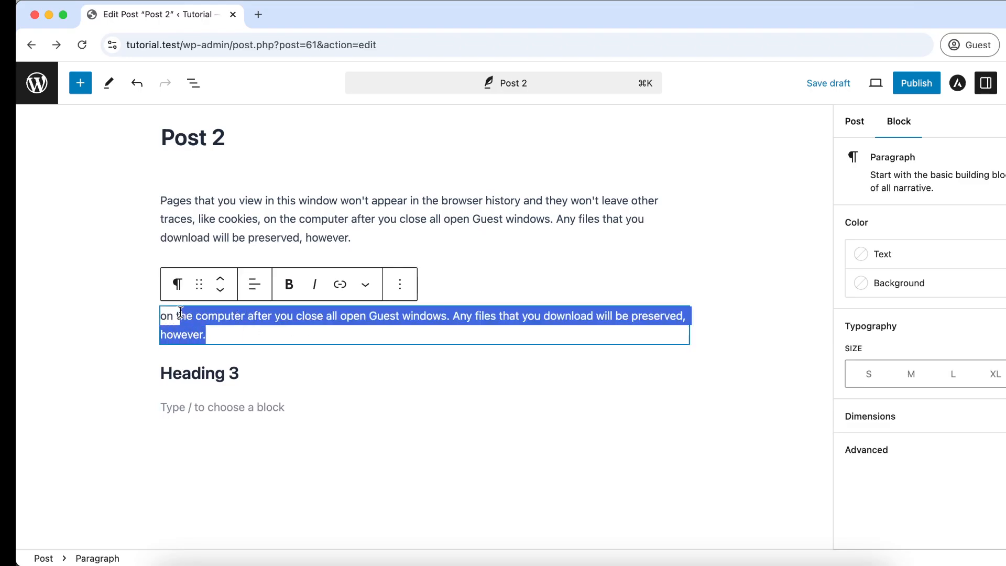
pyautogui.press('super+c')
pyautogui.click(243, 408)
pyautogui.press('super+v')
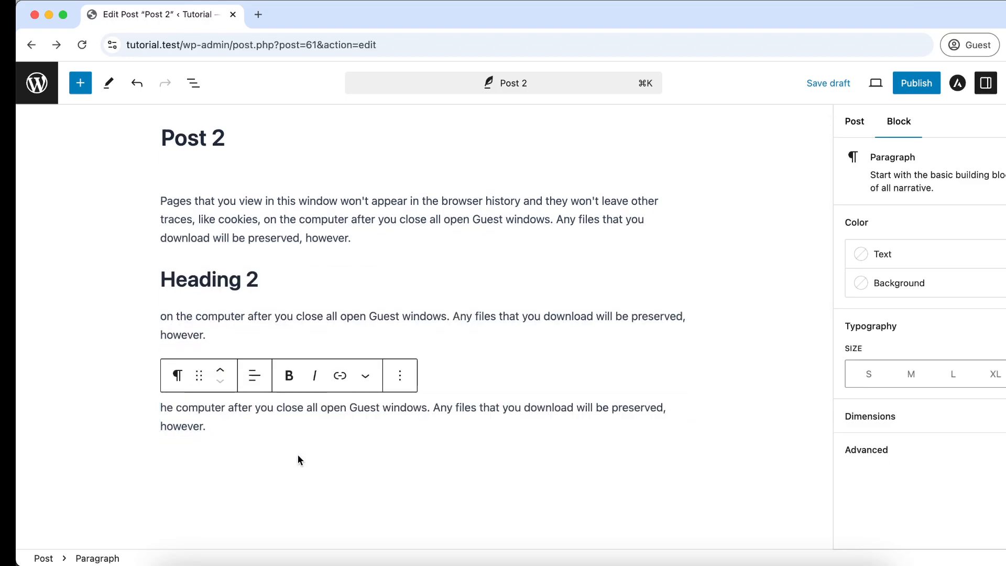
pyautogui.press('Return')
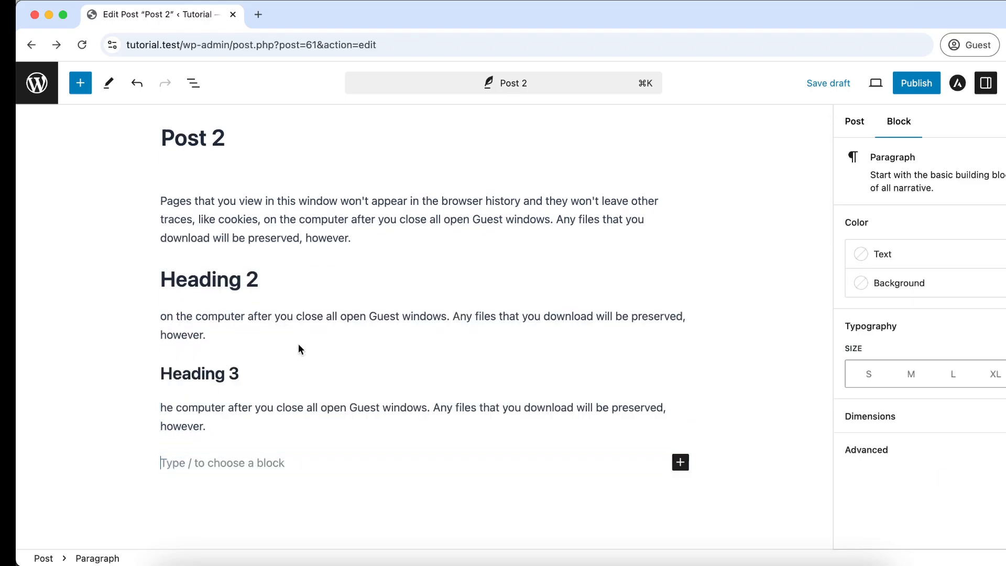
# - Insert a List block below the paragraph under Heading 2, with the entries "Item 1" and "Item 2"
pyautogui.click(243, 326)
pyautogui.click(493, 202)
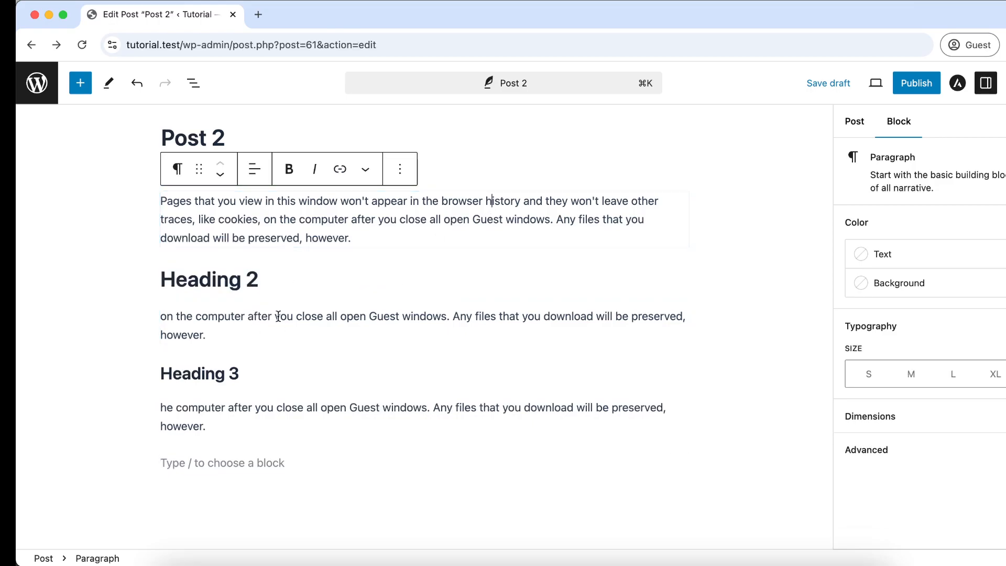
pyautogui.click(232, 332)
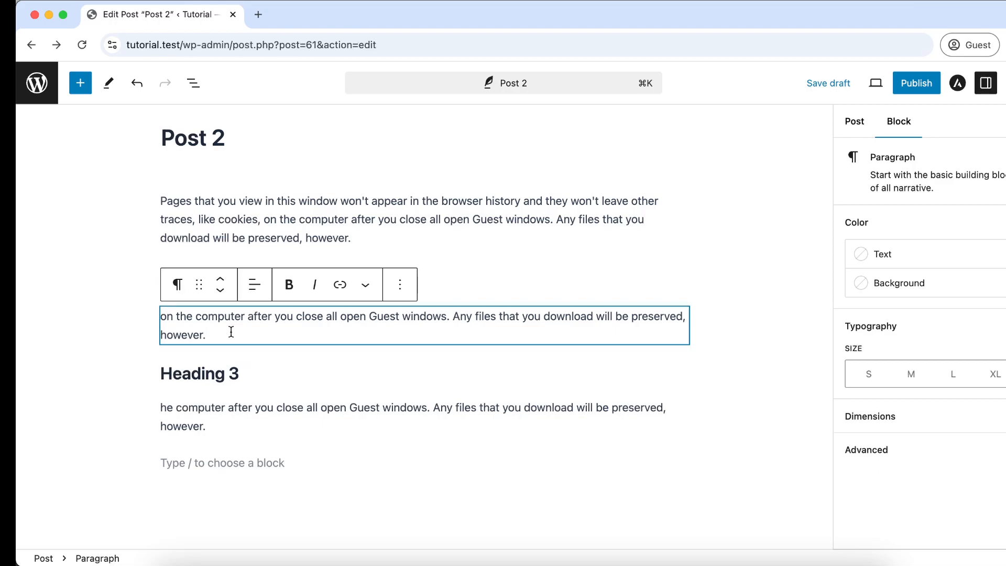
pyautogui.press('Return')
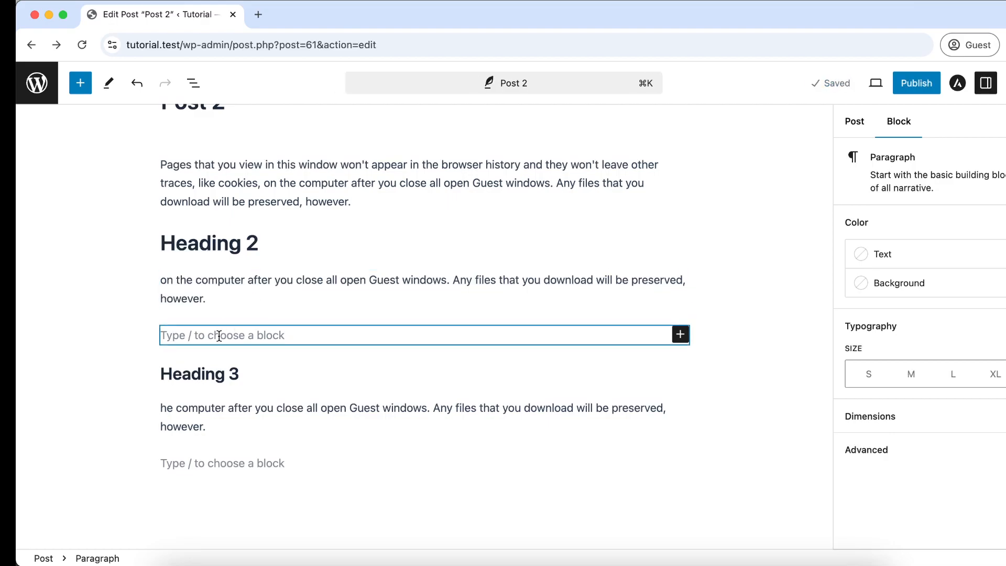
pyautogui.click(219, 335)
pyautogui.write('/li')
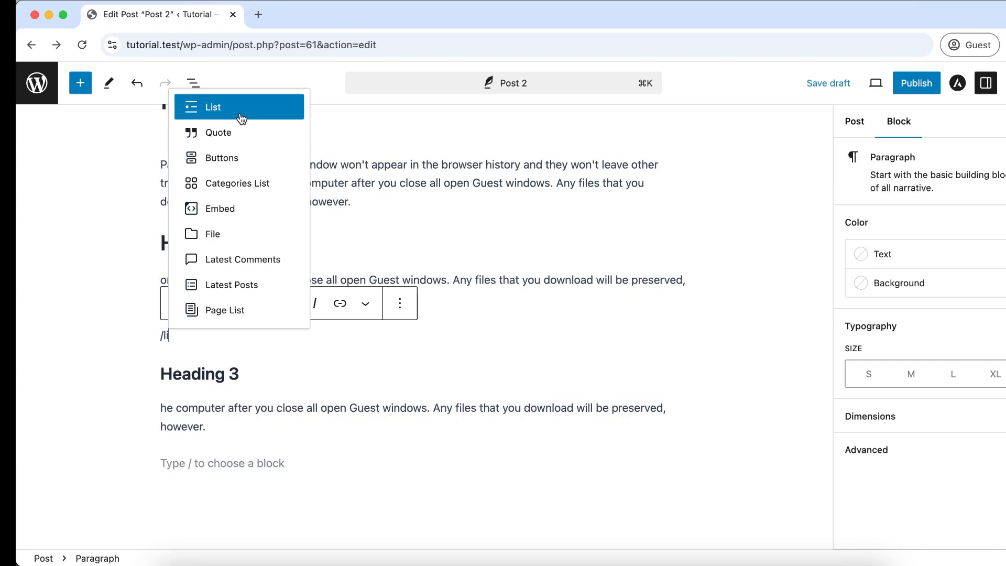
pyautogui.click(241, 117)
pyautogui.write('Li')
pyautogui.press('BackSpace')
pyautogui.press('BackSpace')
pyautogui.write('Item 1')
pyautogui.press('Return')
pyautogui.write('It')
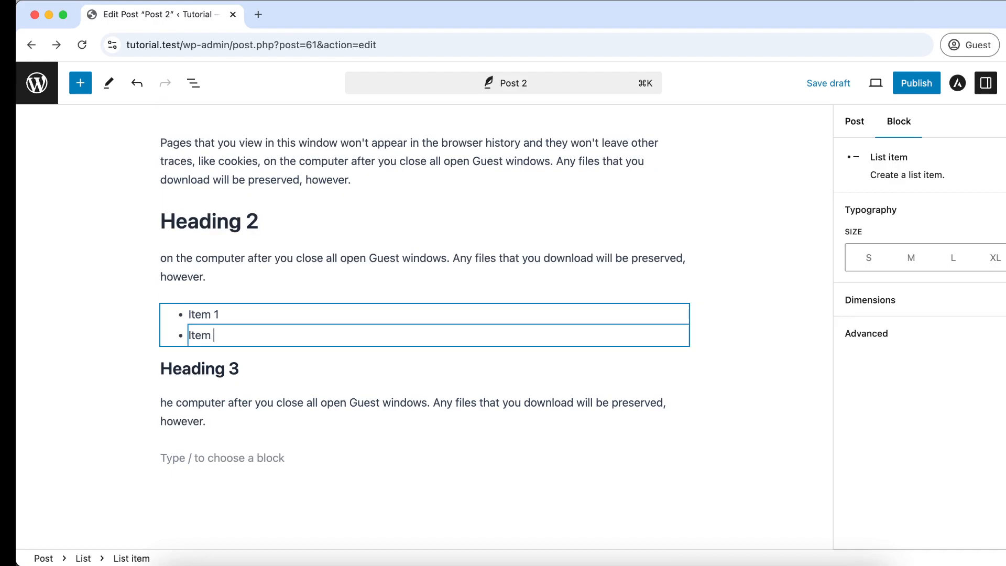
# - Insert a Quote block at the end of the post containing the text "Man is mortal"
pyautogui.click(272, 457)
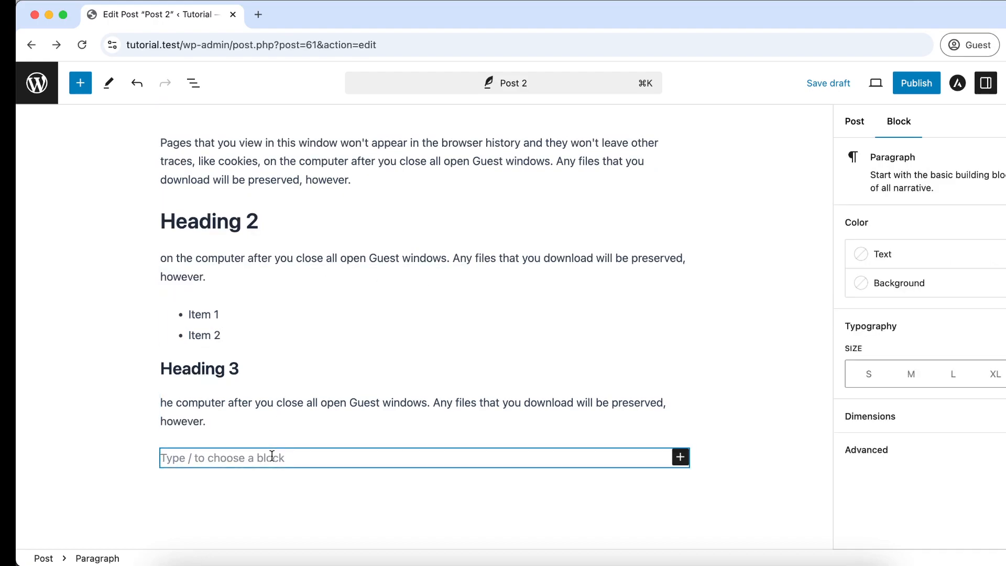
pyautogui.write('/')
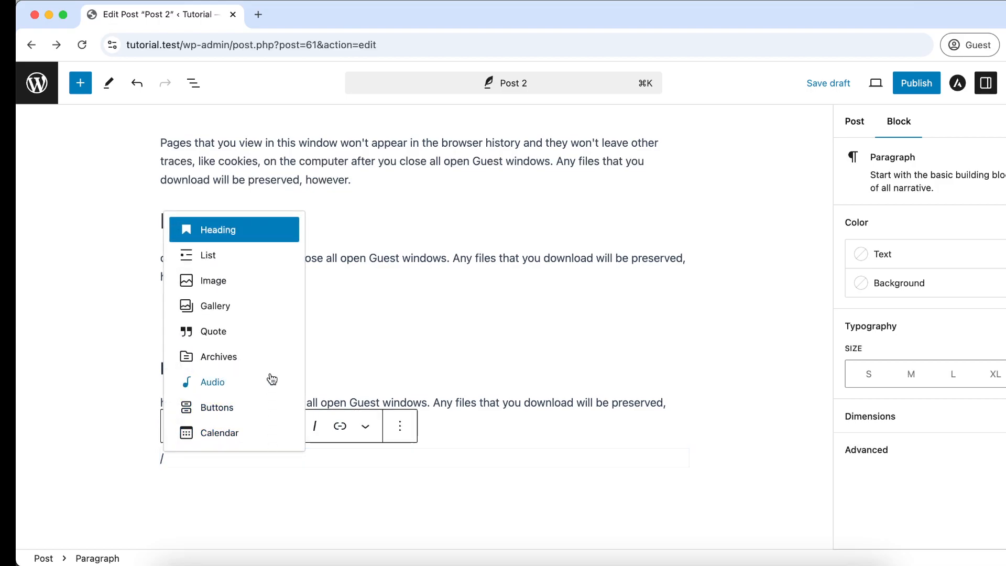
pyautogui.click(247, 332)
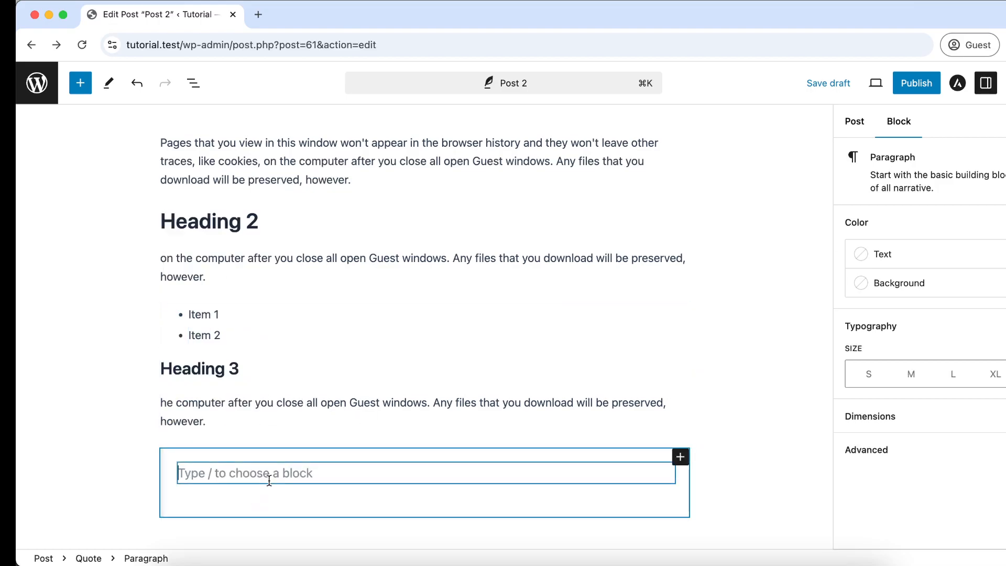
pyautogui.scroll(-1, 269, 481)
pyautogui.write('Man is mort')
pyautogui.click(346, 389)
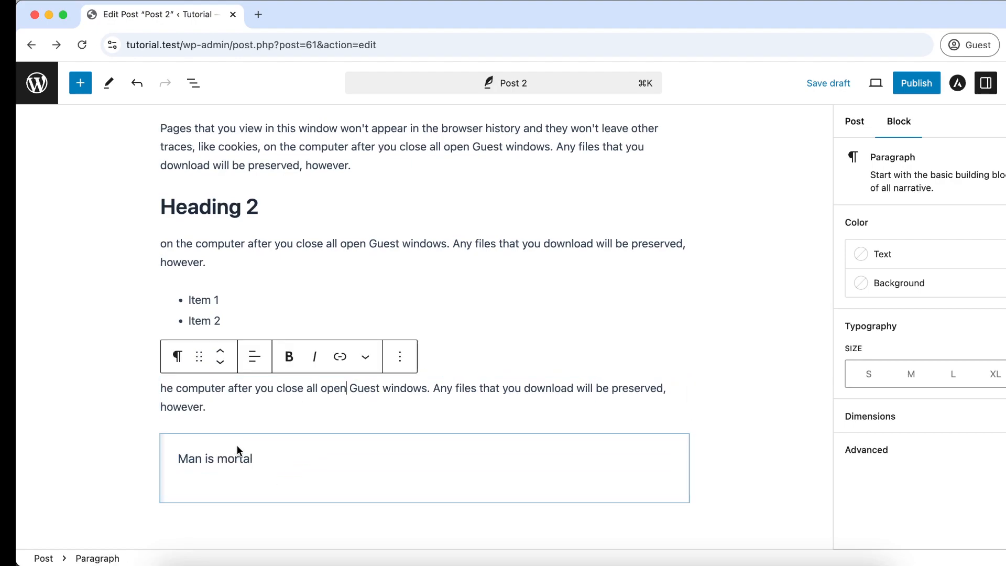
# - Examine the post's quote, headings, paragraphs and title by selecting them one after another, ending with the Heading 2 text highlighted
pyautogui.moveTo(269, 457); pyautogui.dragTo(196, 454)
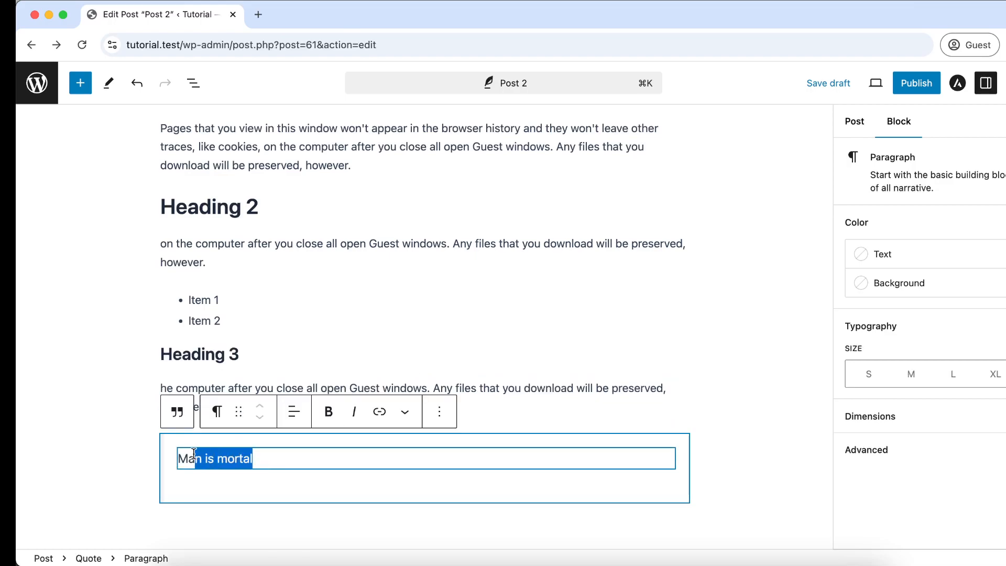
pyautogui.click(352, 356)
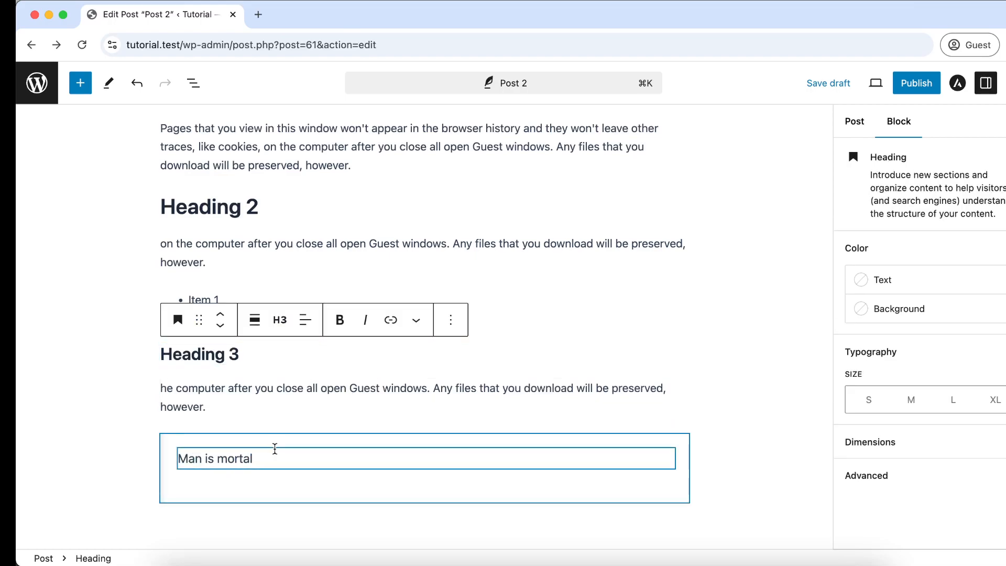
pyautogui.click(338, 387)
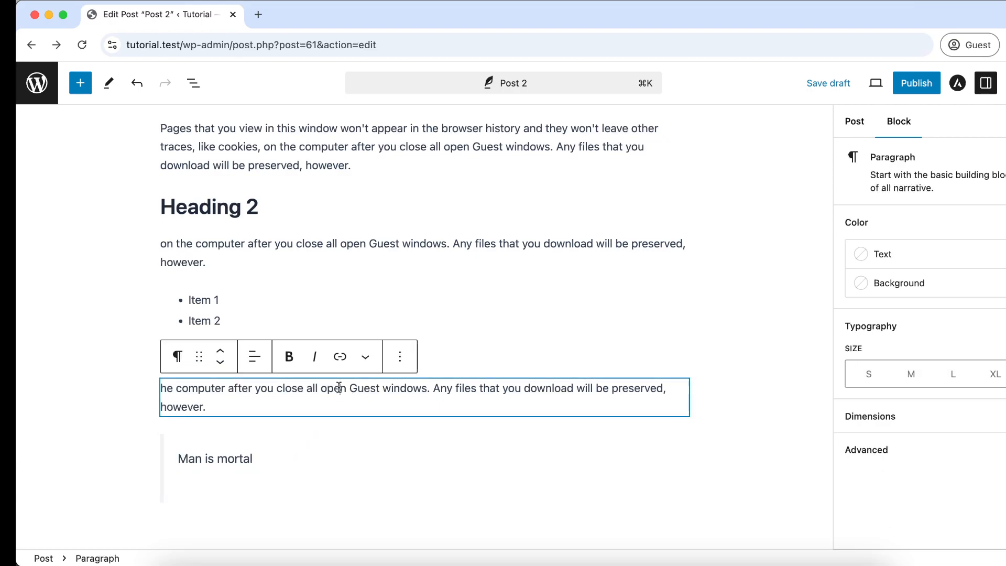
pyautogui.click(358, 210)
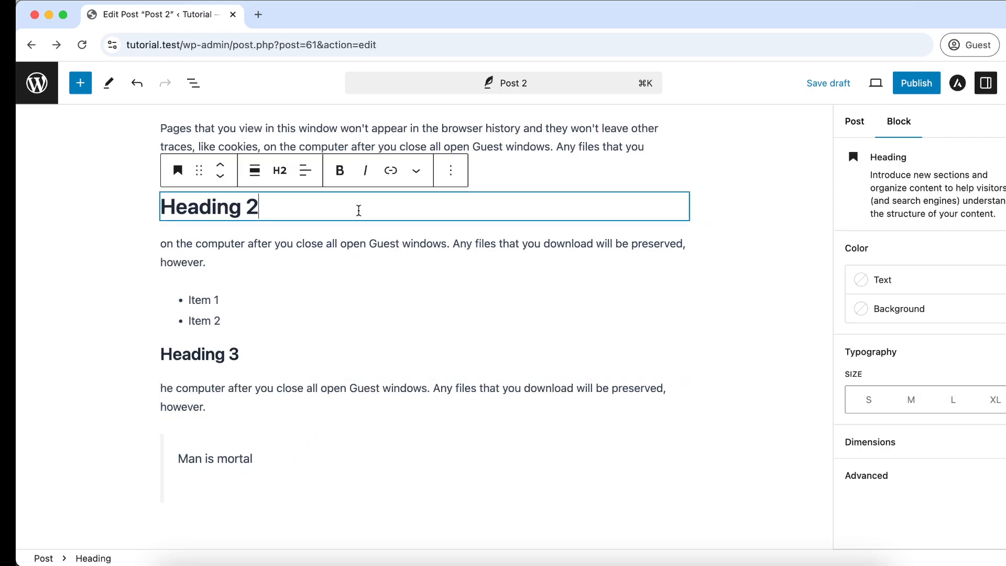
pyautogui.click(323, 123)
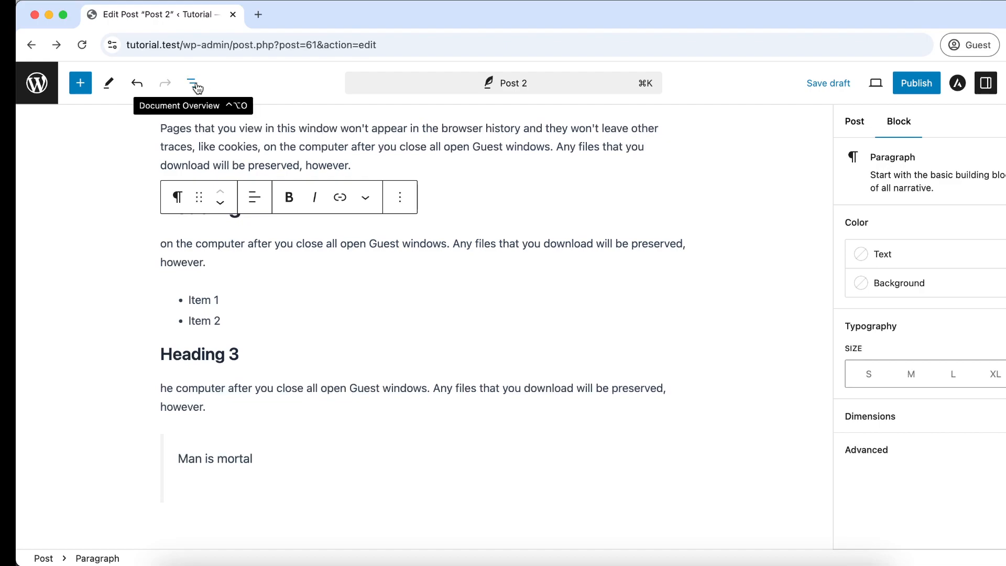
pyautogui.scroll(1, 330, 288)
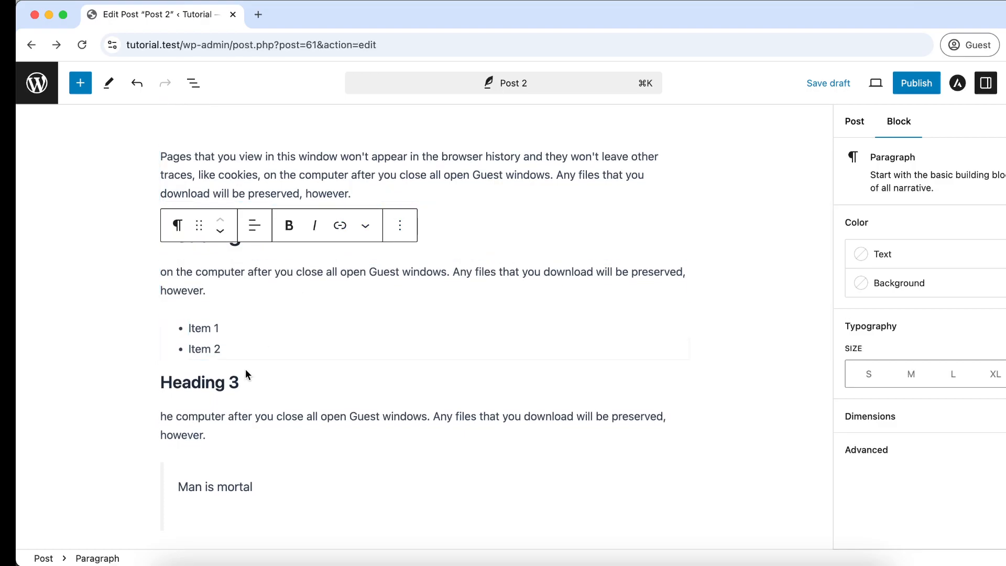
pyautogui.scroll(3, 246, 370)
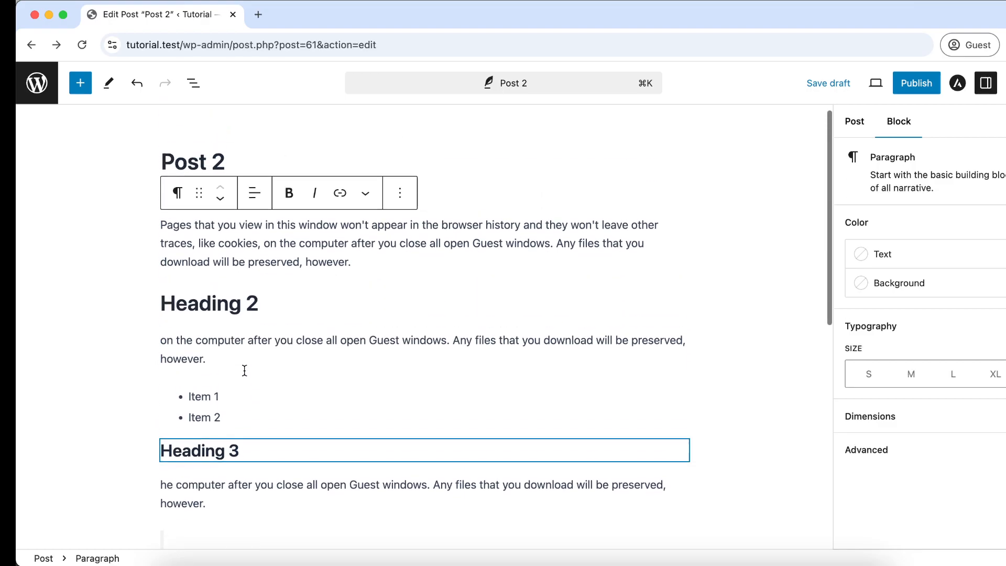
pyautogui.click(190, 168)
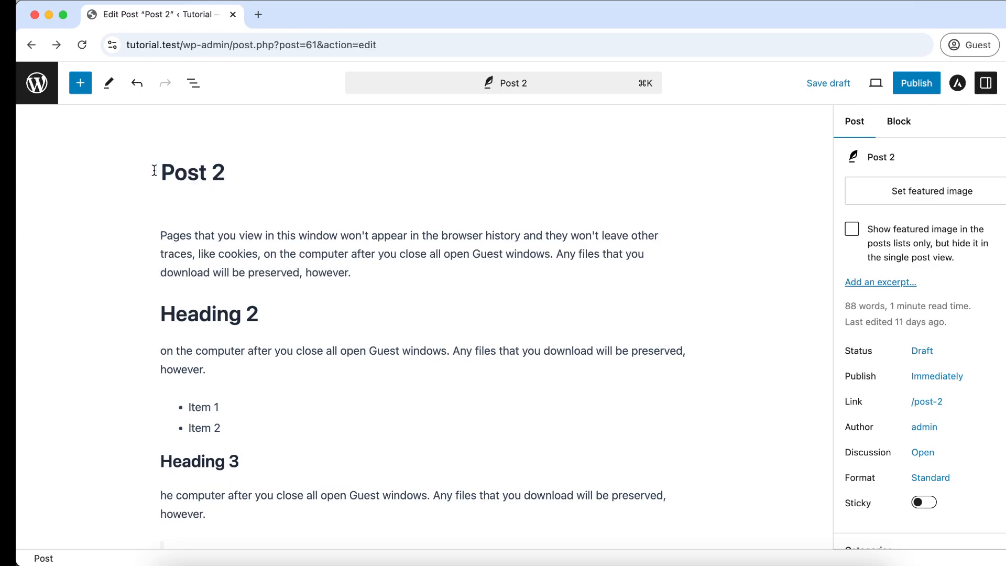
pyautogui.click(248, 256)
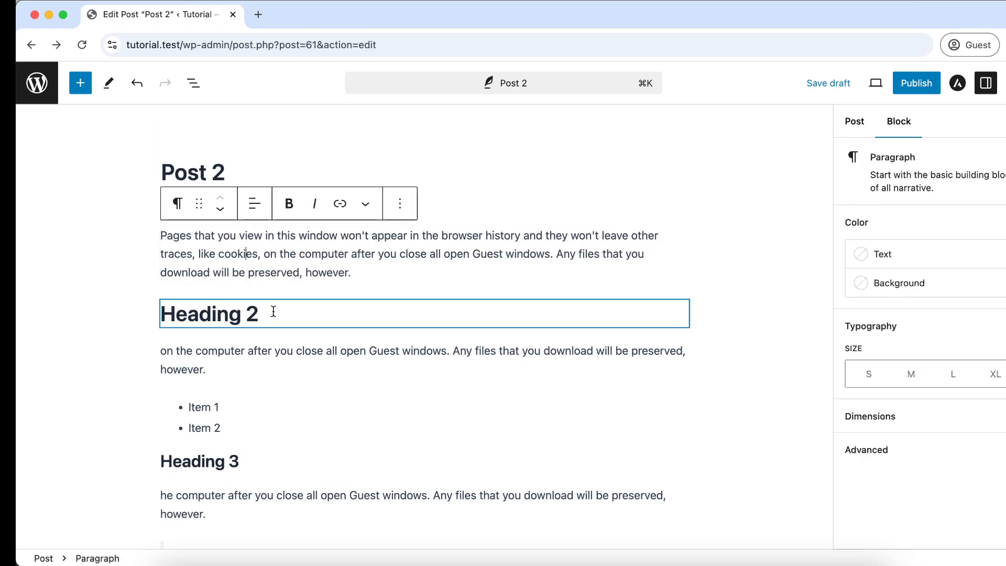
pyautogui.moveTo(265, 319); pyautogui.dragTo(162, 331)
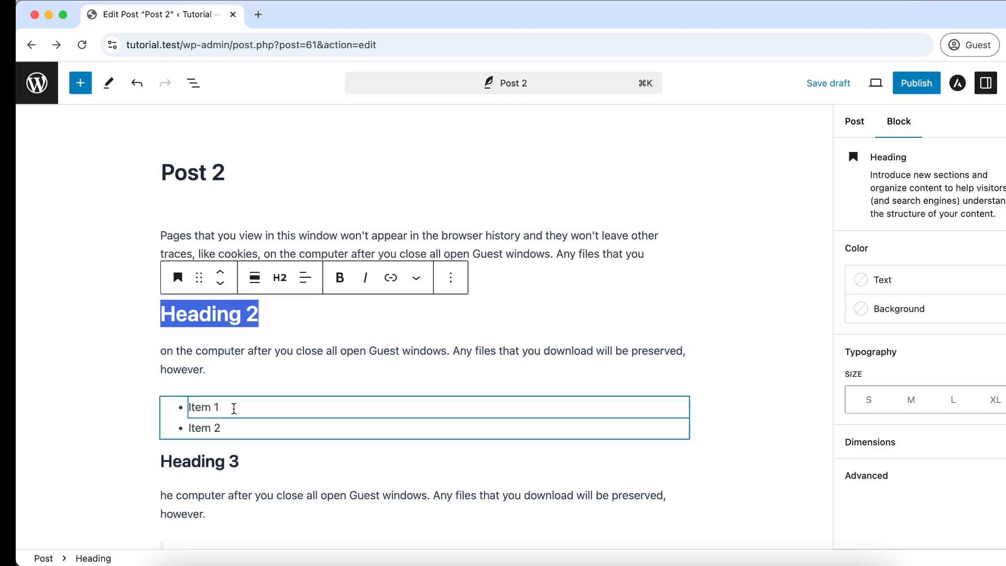
# - Open the document overview and view the post's list of blocks and its heading outline
pyautogui.scroll(-3, 235, 417)
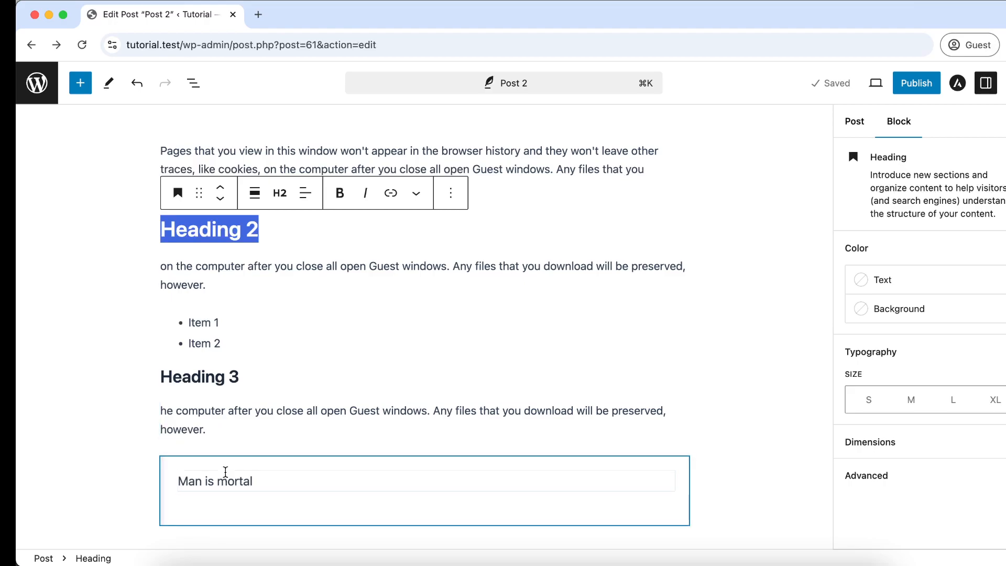
pyautogui.scroll(3, 337, 332)
pyautogui.press('Left')
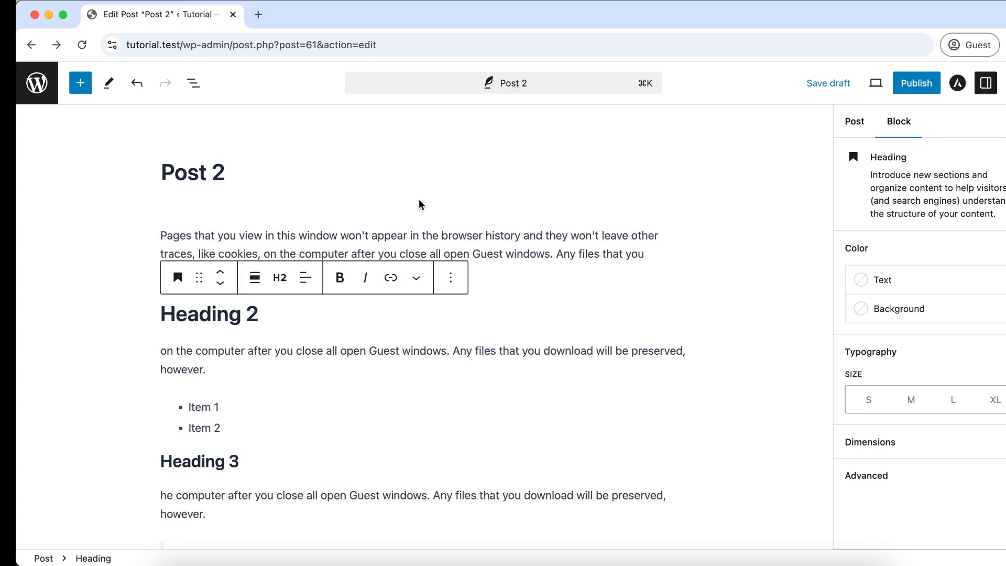
pyautogui.click(289, 159)
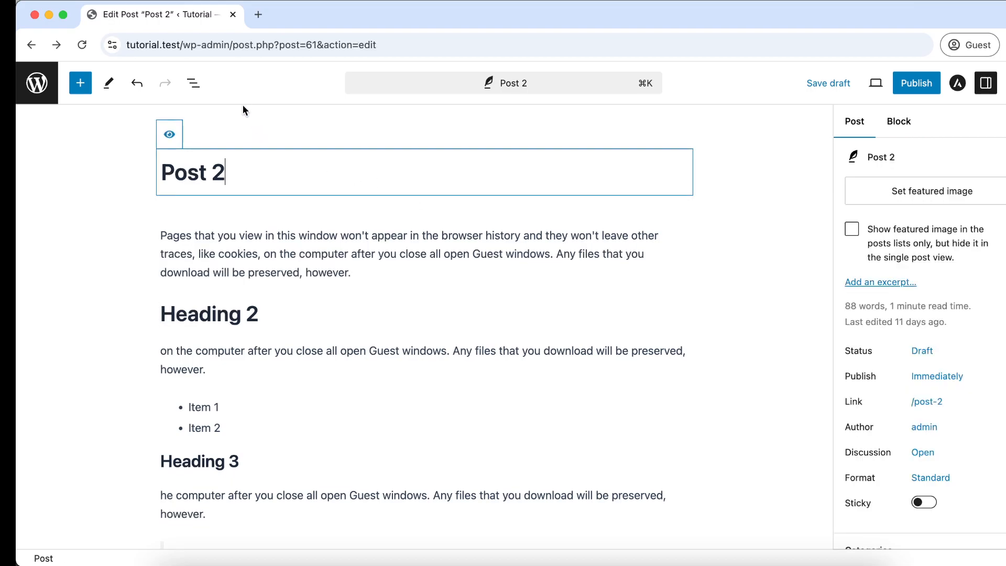
pyautogui.click(194, 84)
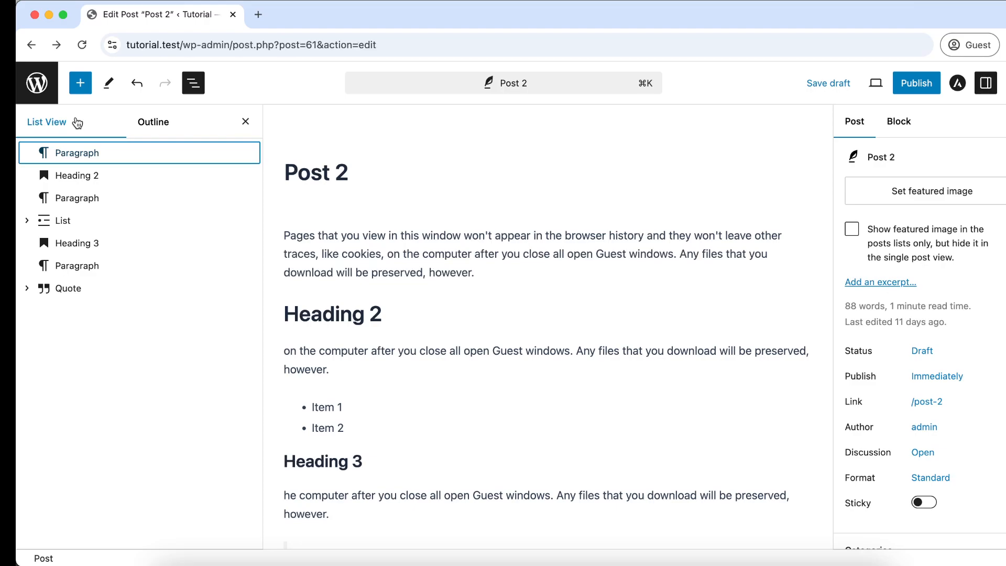
pyautogui.click(154, 125)
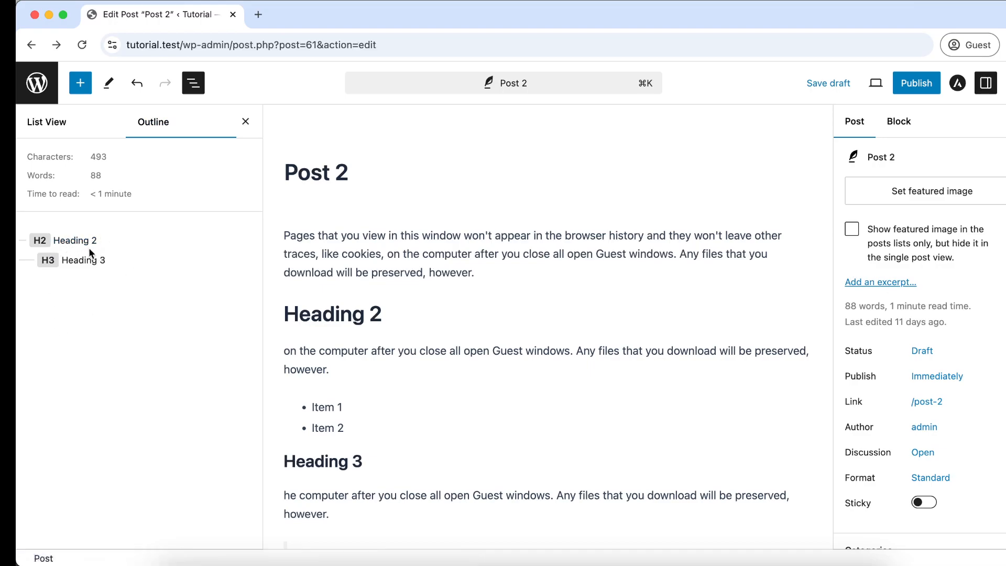
# - Compare the outline entries with Heading 2, Heading 3 and the list in the post content
pyautogui.moveTo(375, 310); pyautogui.dragTo(280, 306)
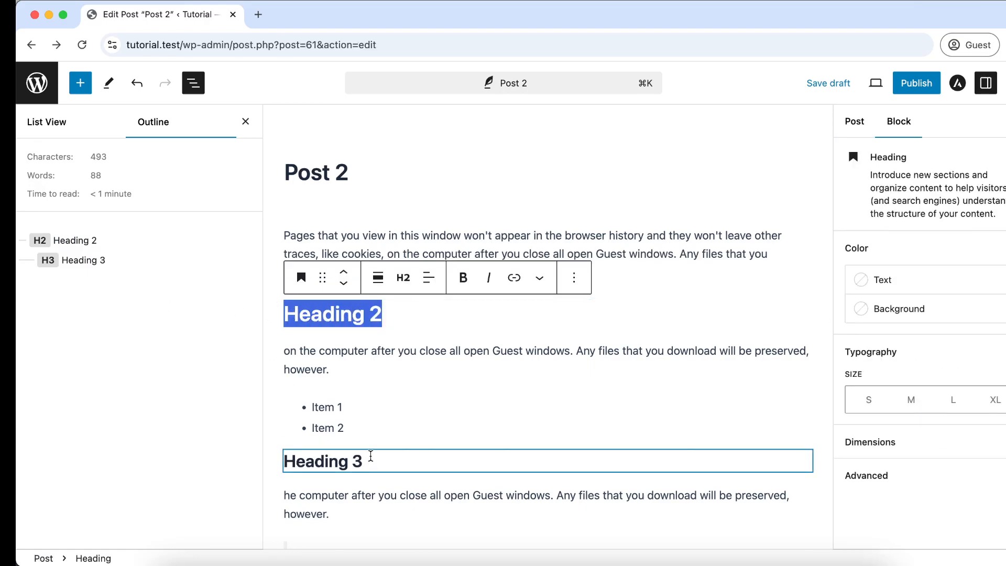
pyautogui.moveTo(371, 455); pyautogui.dragTo(281, 461)
pyautogui.click(355, 417)
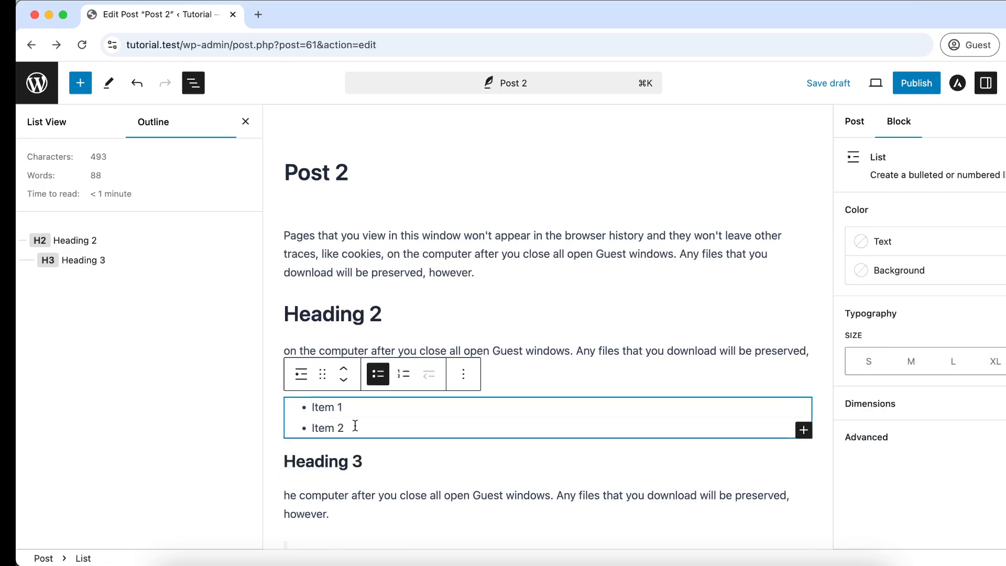
pyautogui.scroll(-3, 356, 416)
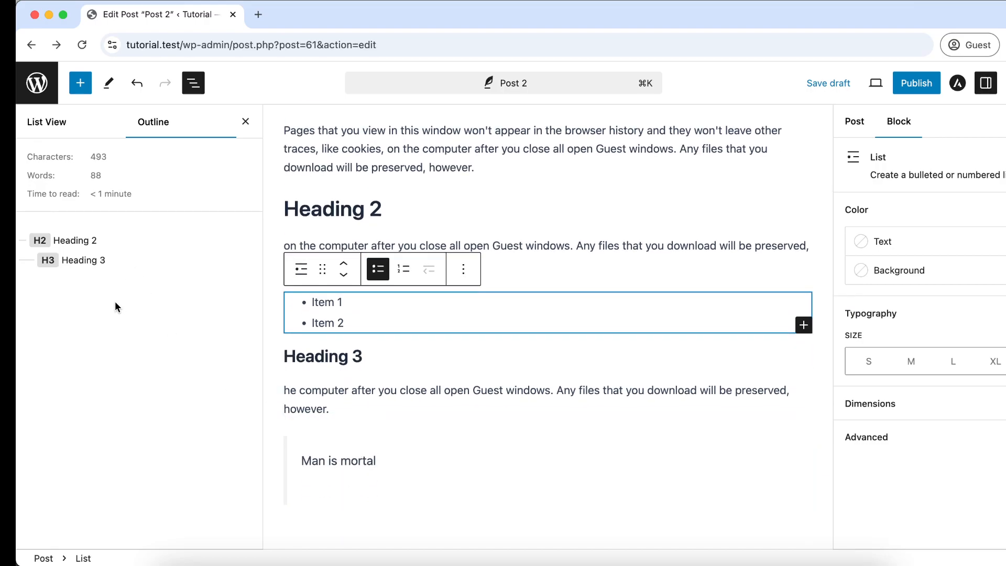
pyautogui.click(467, 212)
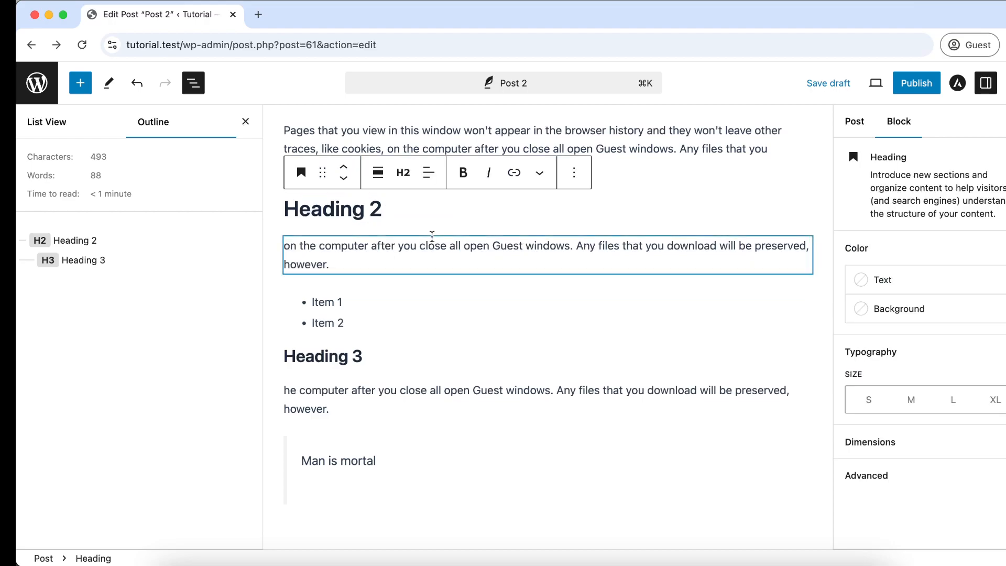
# - Check the post title and the Heading 2 text against the heading levels listed in the outline
pyautogui.scroll(2, 429, 237)
pyautogui.click(431, 147)
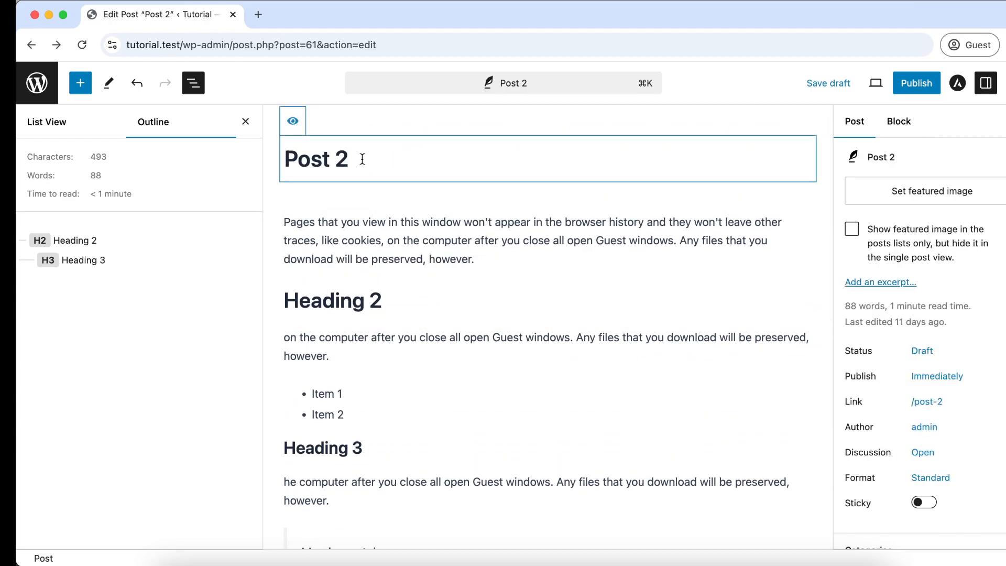
pyautogui.moveTo(355, 160); pyautogui.dragTo(291, 155)
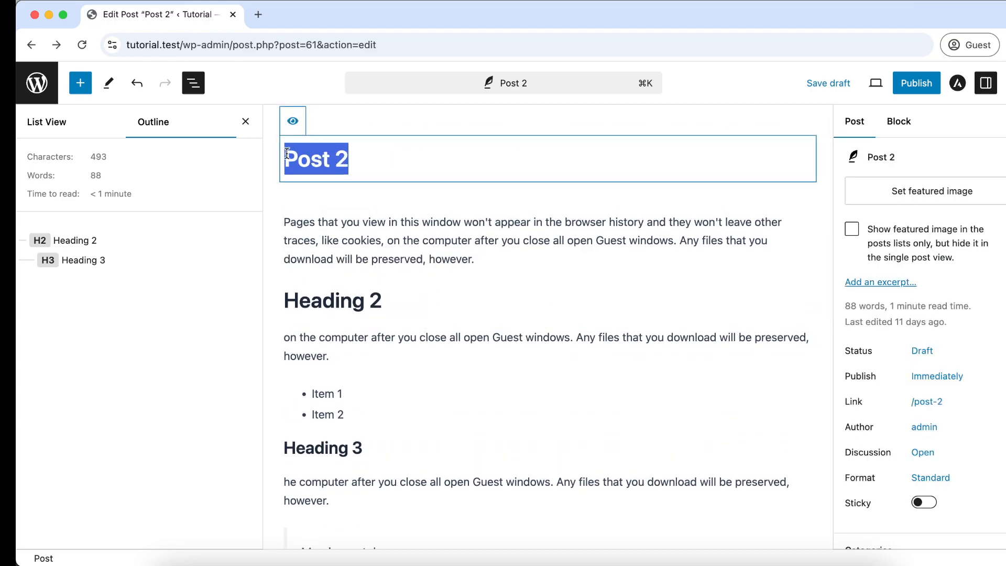
pyautogui.scroll(1, 370, 218)
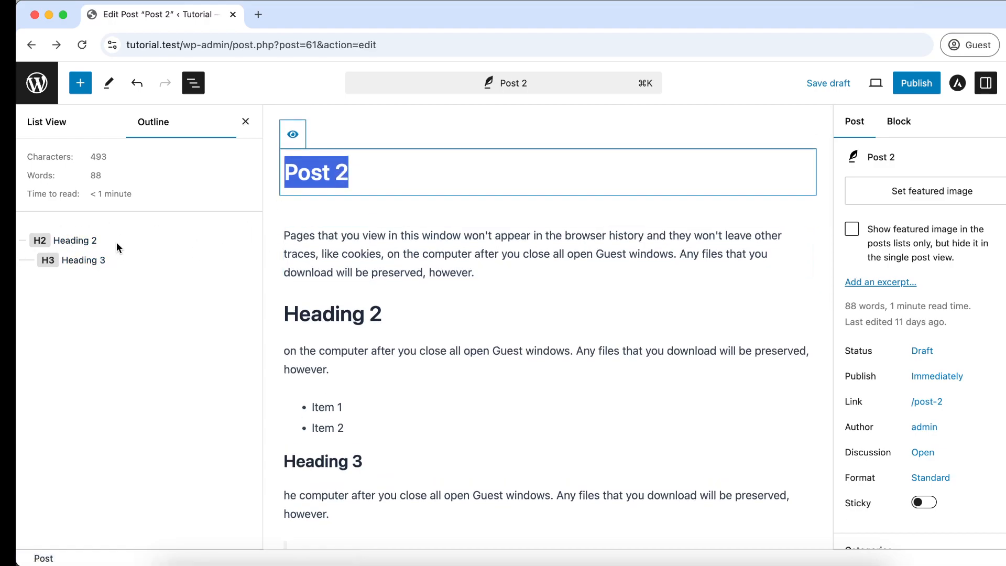
pyautogui.click(142, 231)
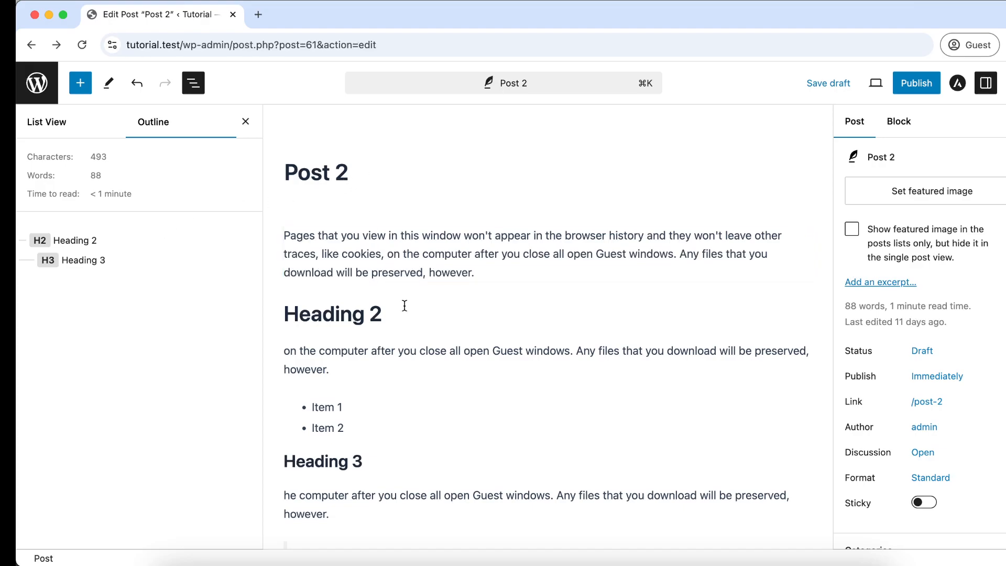
pyautogui.moveTo(390, 315); pyautogui.dragTo(283, 315)
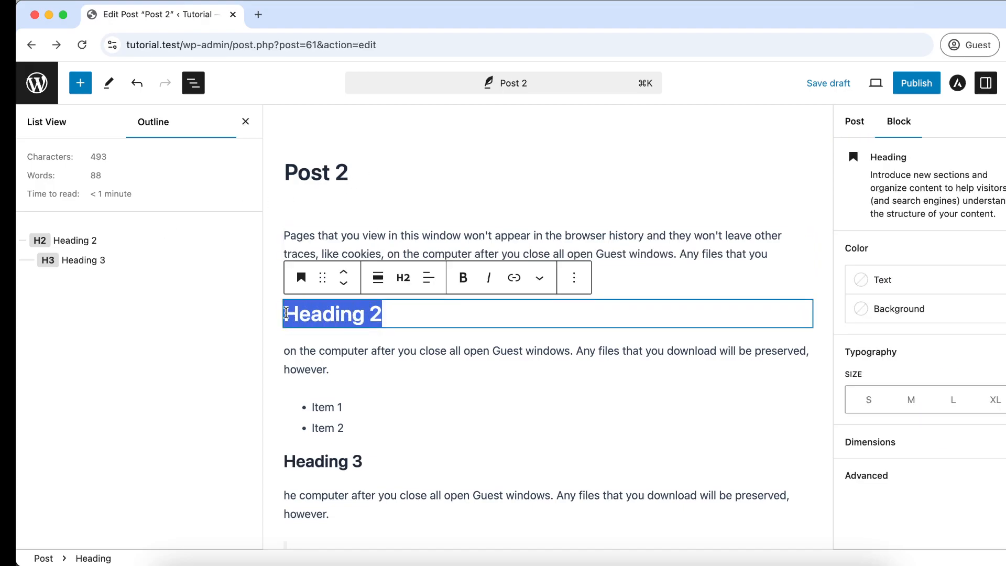
pyautogui.moveTo(128, 278); pyautogui.dragTo(44, 259)
pyautogui.click(127, 336)
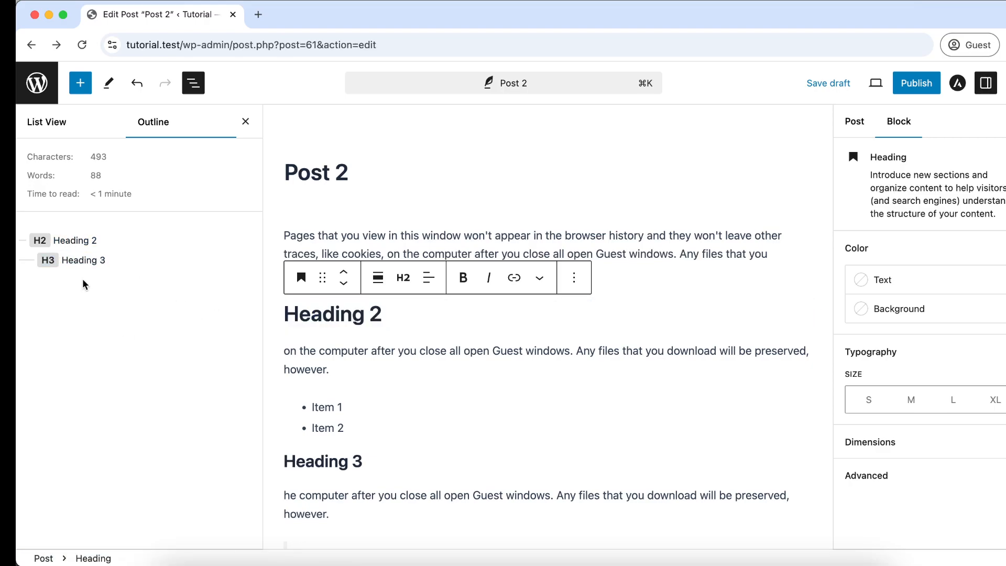
# - Insert an H4 Heading block below the quote with the text "Another heading"
pyautogui.scroll(-5, 495, 383)
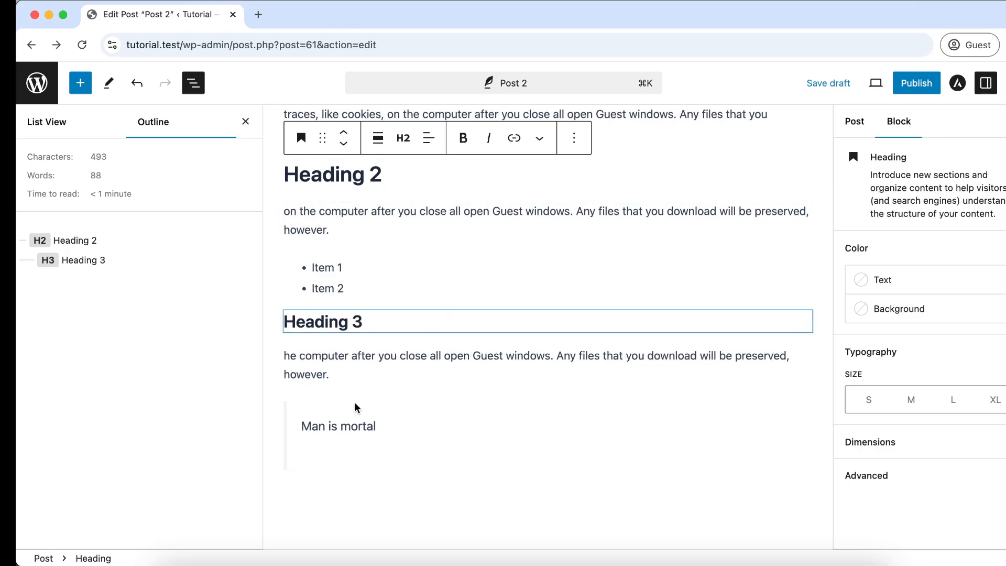
pyautogui.click(356, 490)
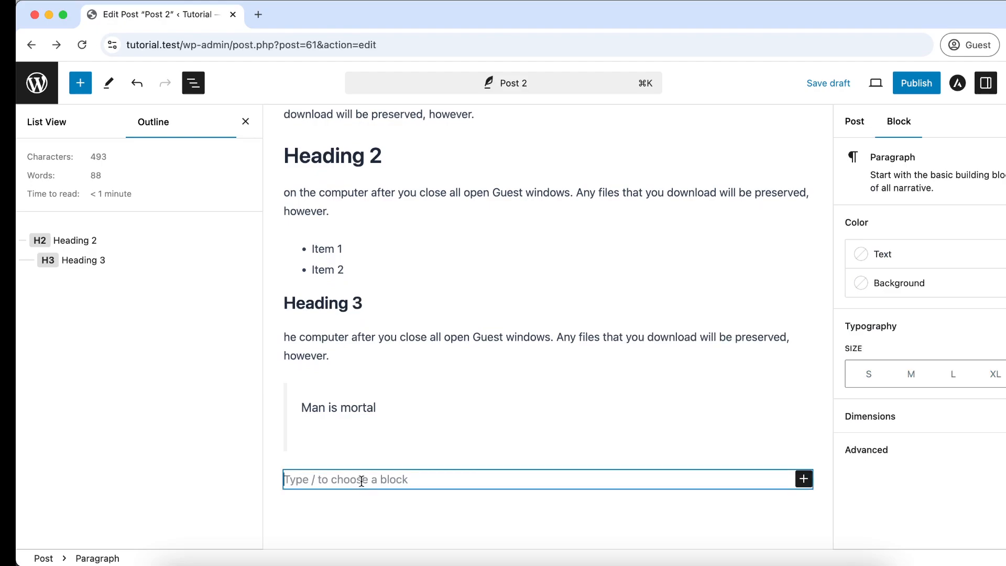
pyautogui.write('/hea')
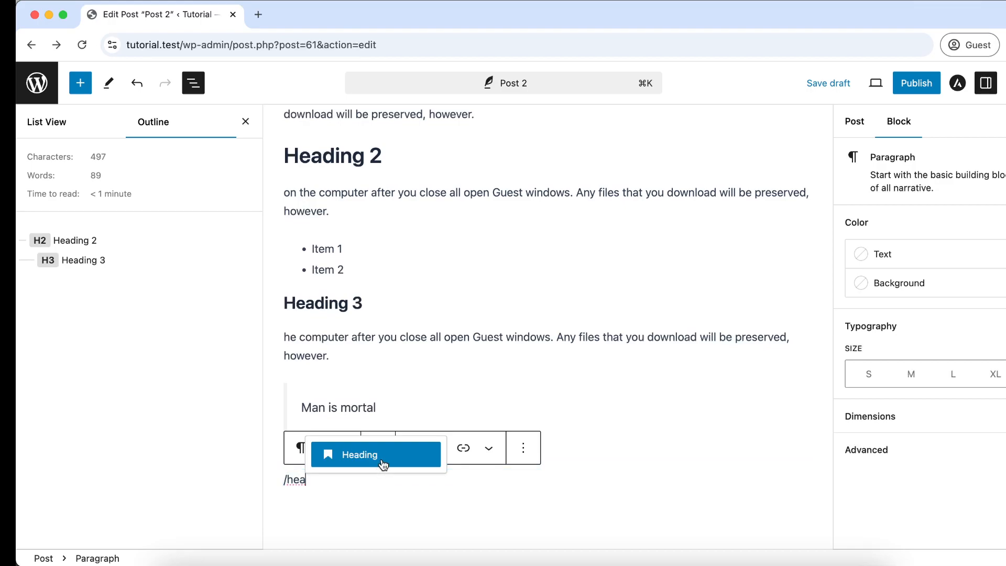
pyautogui.click(384, 471)
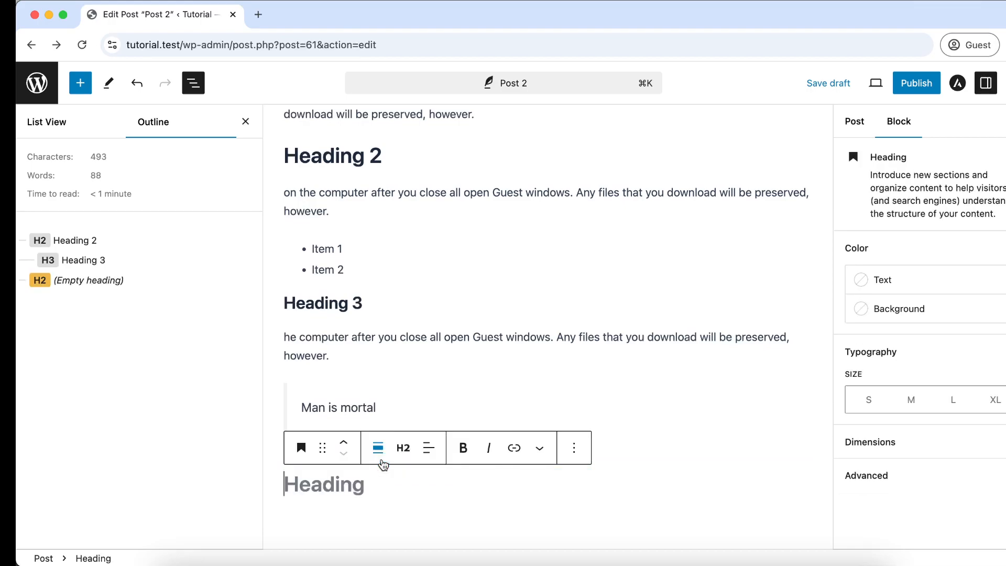
pyautogui.click(403, 448)
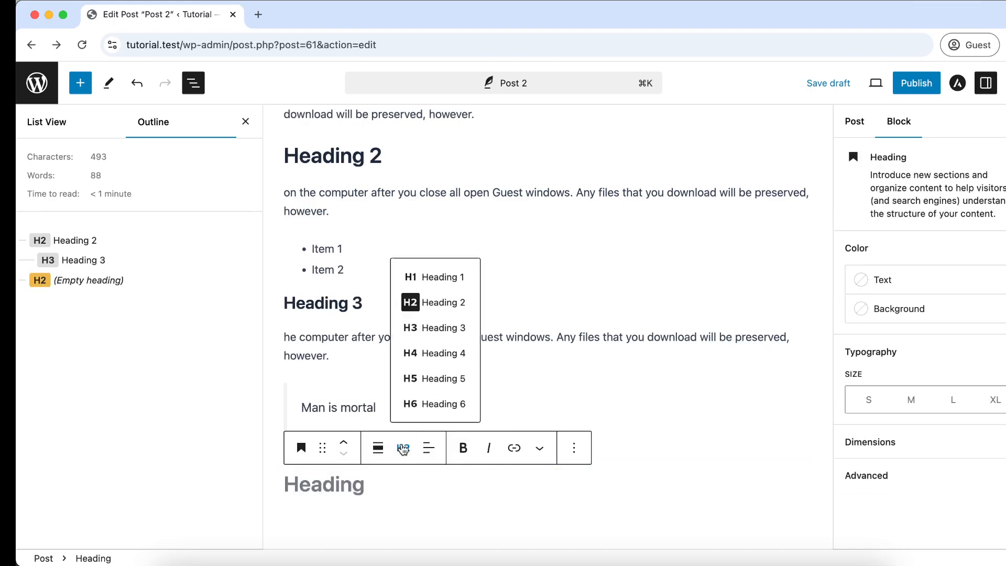
pyautogui.click(457, 354)
pyautogui.click(348, 480)
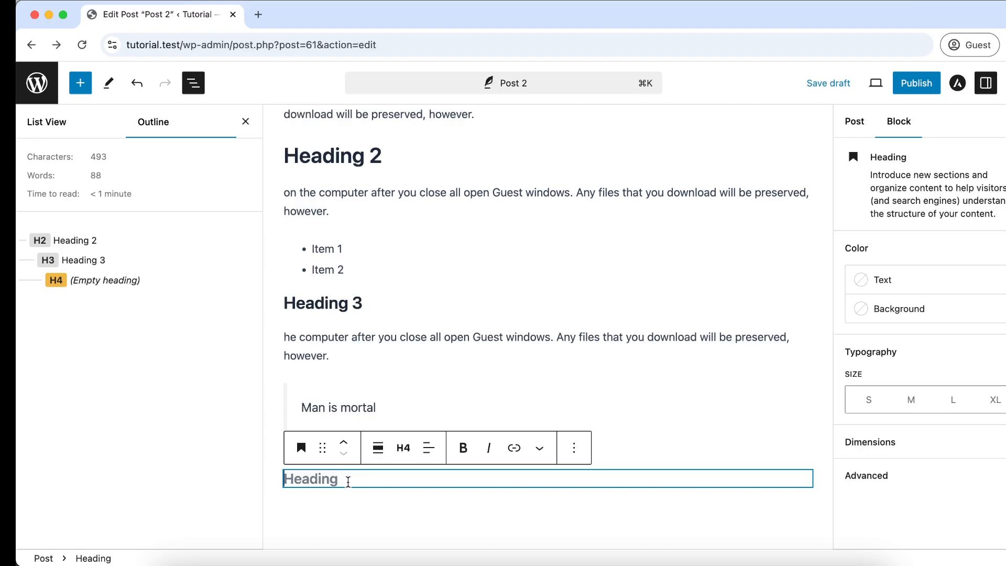
pyautogui.write('A')
pyautogui.press('BackSpace')
pyautogui.write('Another heading')
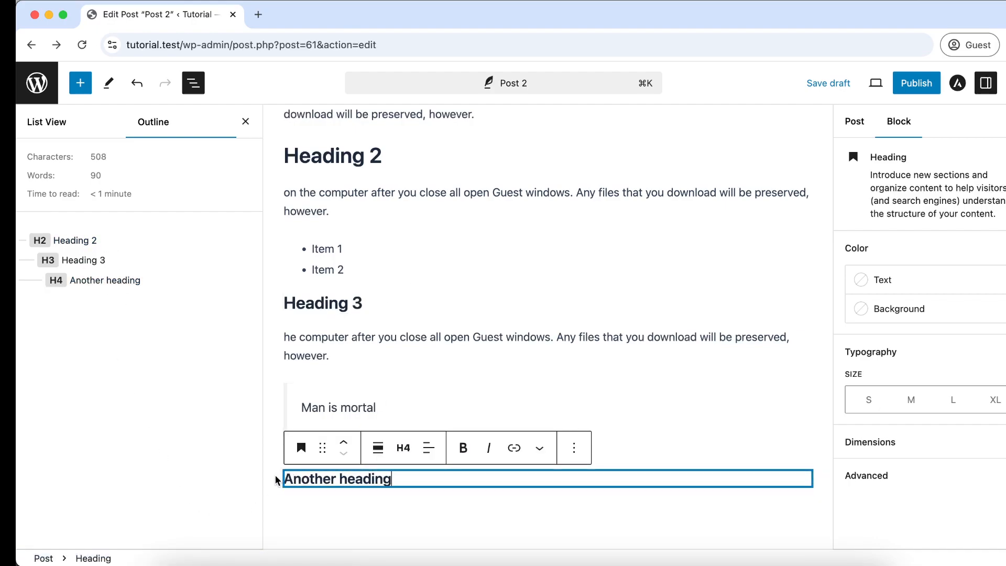
# - Examine the heading level options available for the "Another heading" block
pyautogui.click(403, 448)
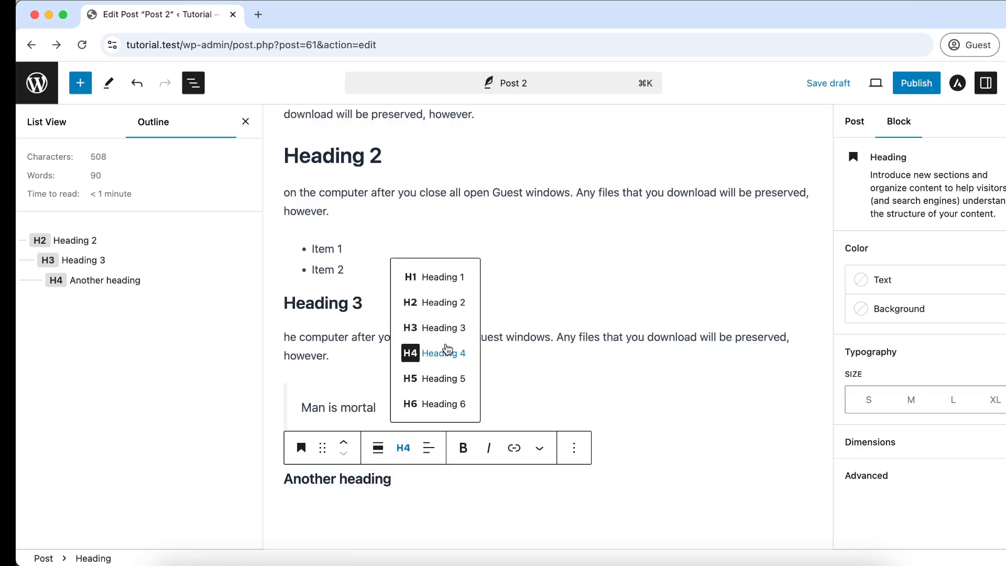
pyautogui.click(378, 448)
pyautogui.press('Escape')
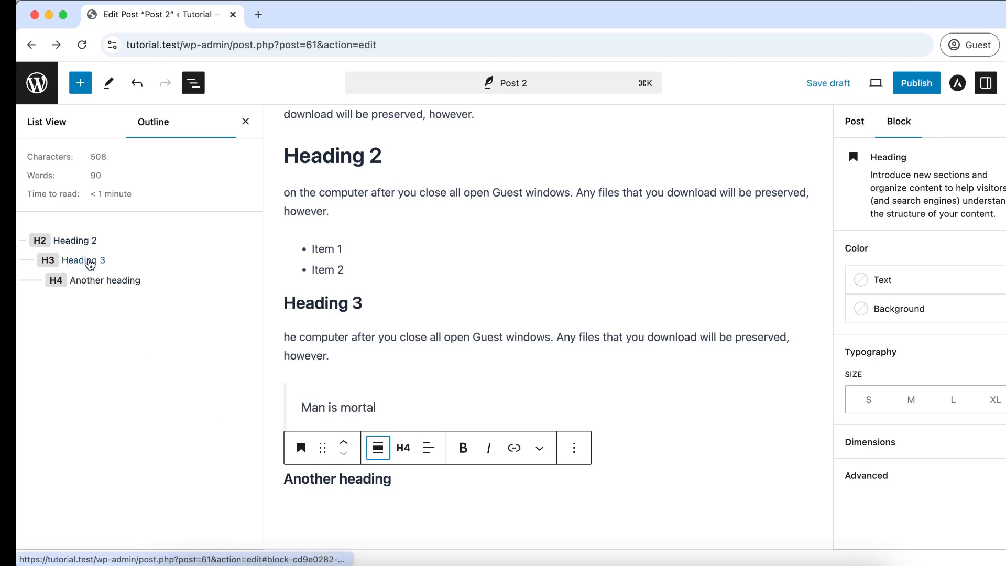
# - Insert an H2 Heading block below "Another heading" with the text "H 2"
pyautogui.click(405, 486)
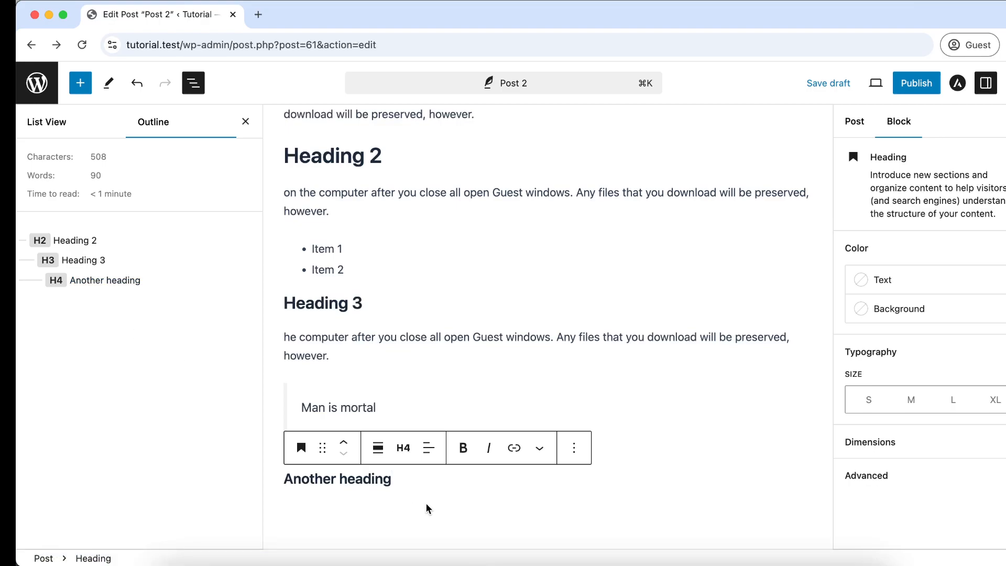
pyautogui.press('Return')
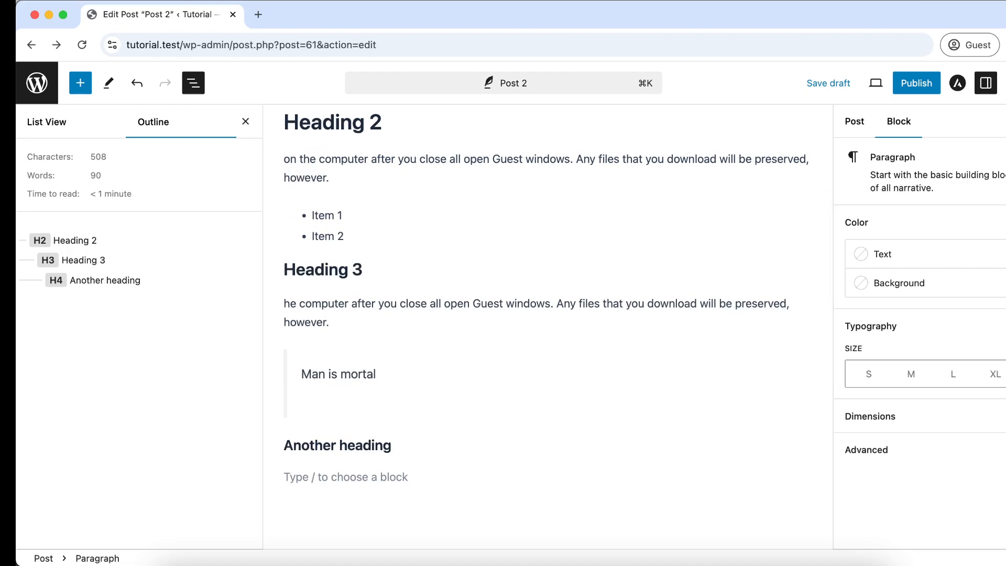
pyautogui.write('/hea')
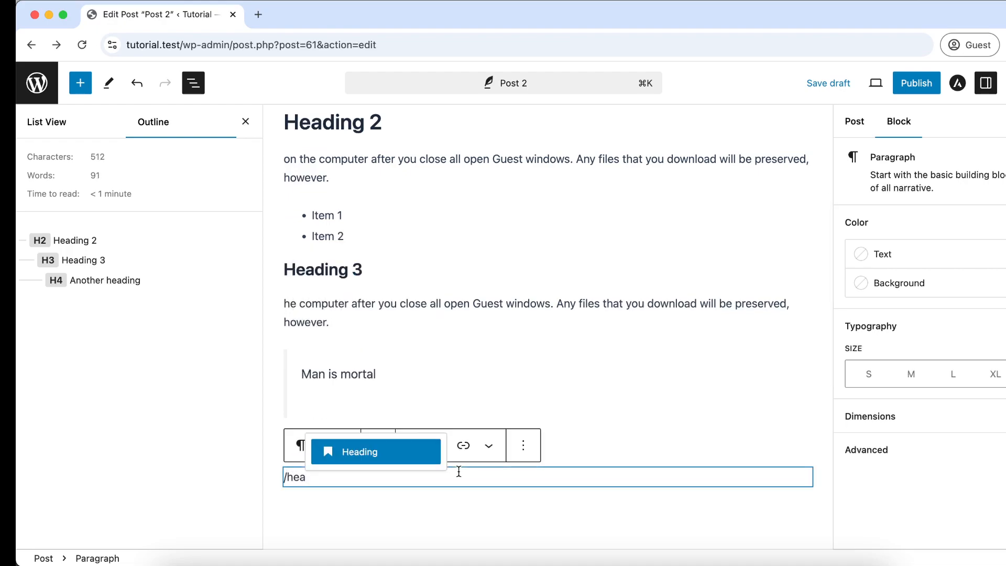
pyautogui.click(376, 457)
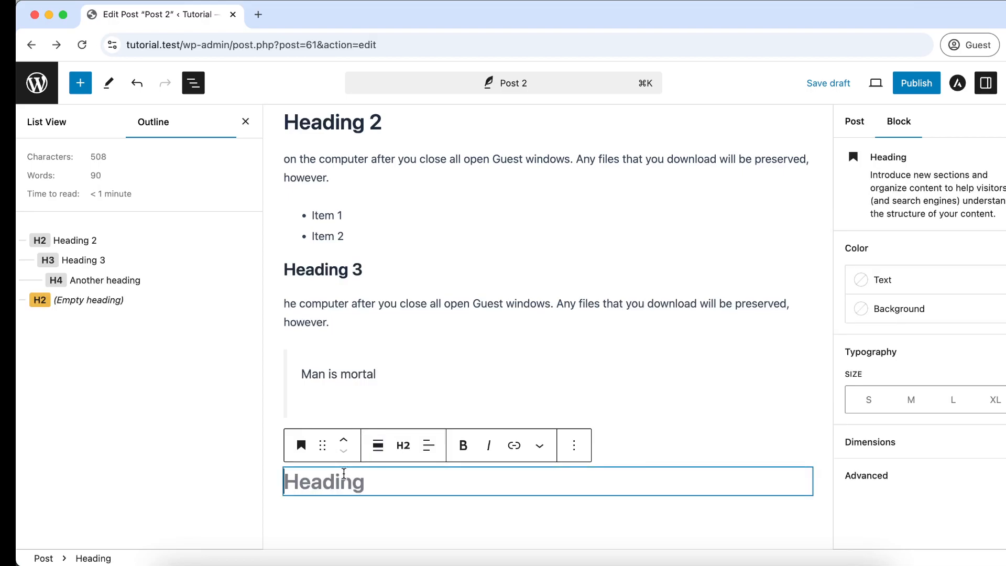
pyautogui.write('H 2')
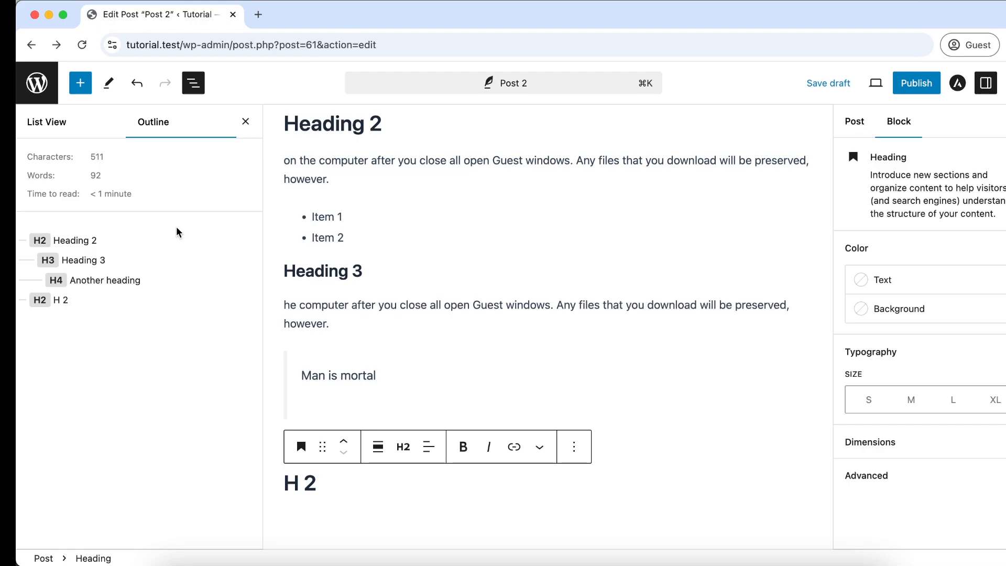
# - Inspect the post's character count, word count and reading time in the outline
pyautogui.doubleClick(97, 156)
pyautogui.click(98, 175)
pyautogui.moveTo(132, 194); pyautogui.dragTo(92, 193)
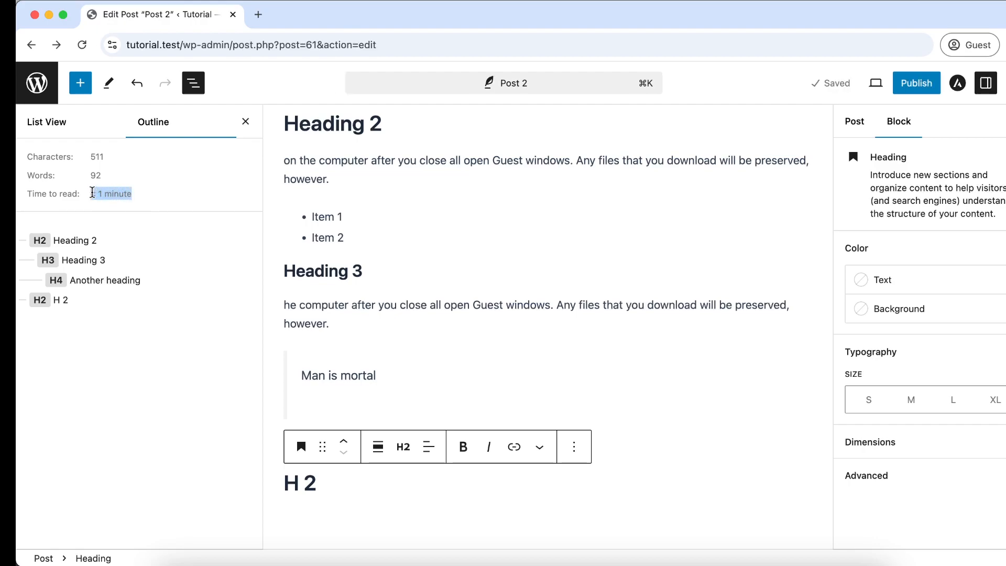
pyautogui.click(103, 191)
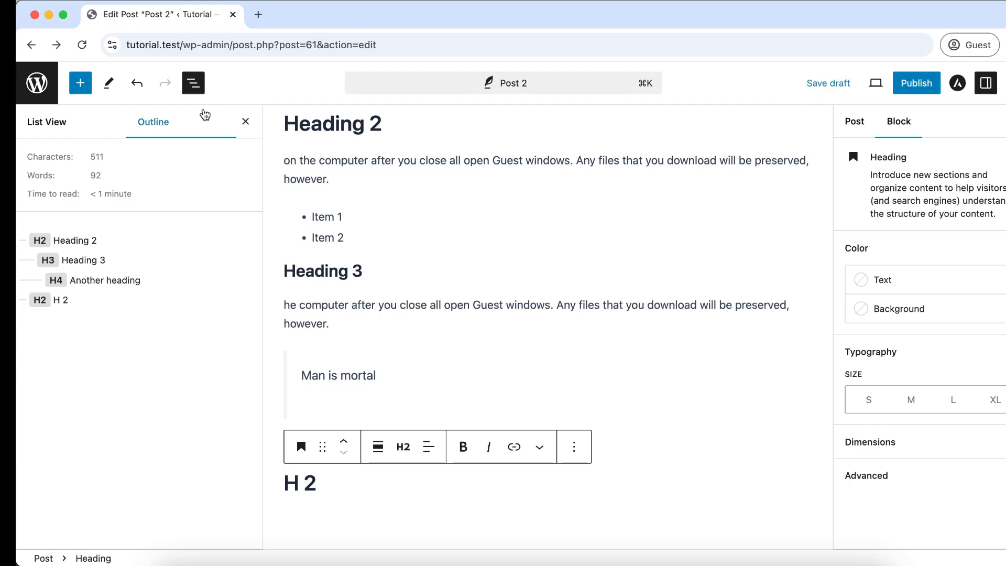
# - Look through the whole post content and return the document overview to its list of blocks
pyautogui.scroll(4, 544, 276)
pyautogui.scroll(-10, 543, 278)
pyautogui.scroll(10, 543, 276)
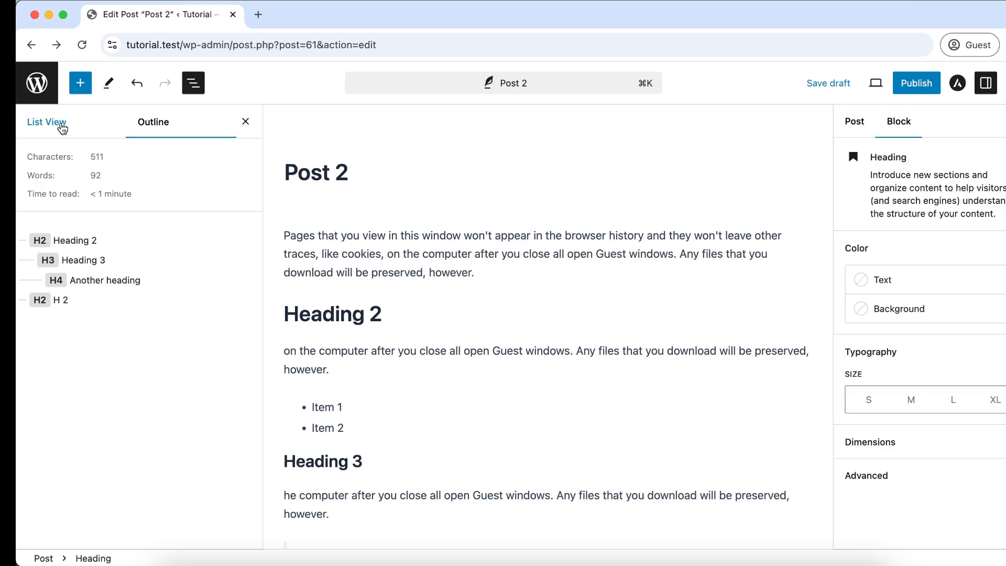
pyautogui.scroll(-5, 473, 386)
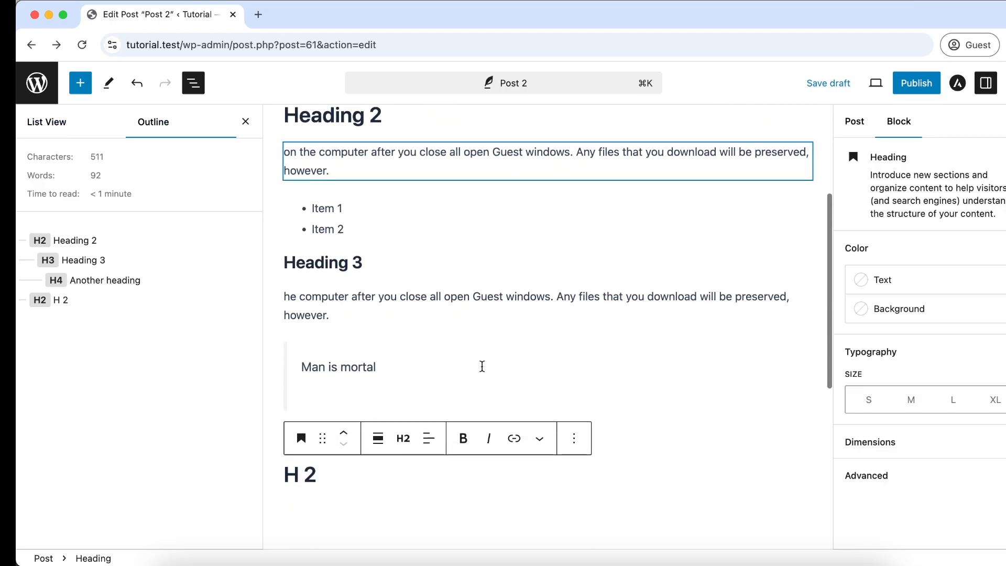
pyautogui.scroll(5, 482, 365)
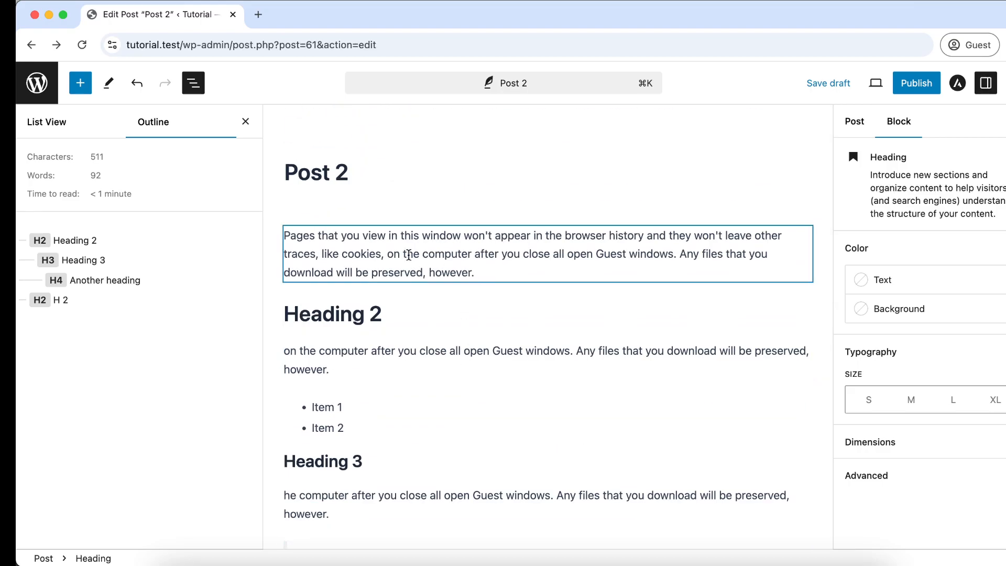
pyautogui.click(56, 119)
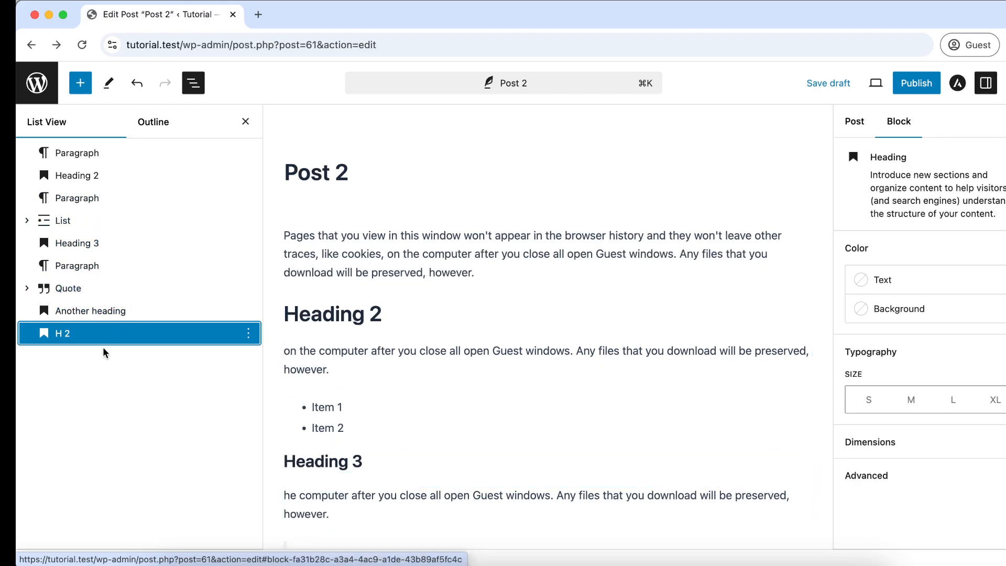
# - Select the opening paragraph and the "H 2" heading in the post to compare them with their entries in the list of blocks
pyautogui.click(417, 247)
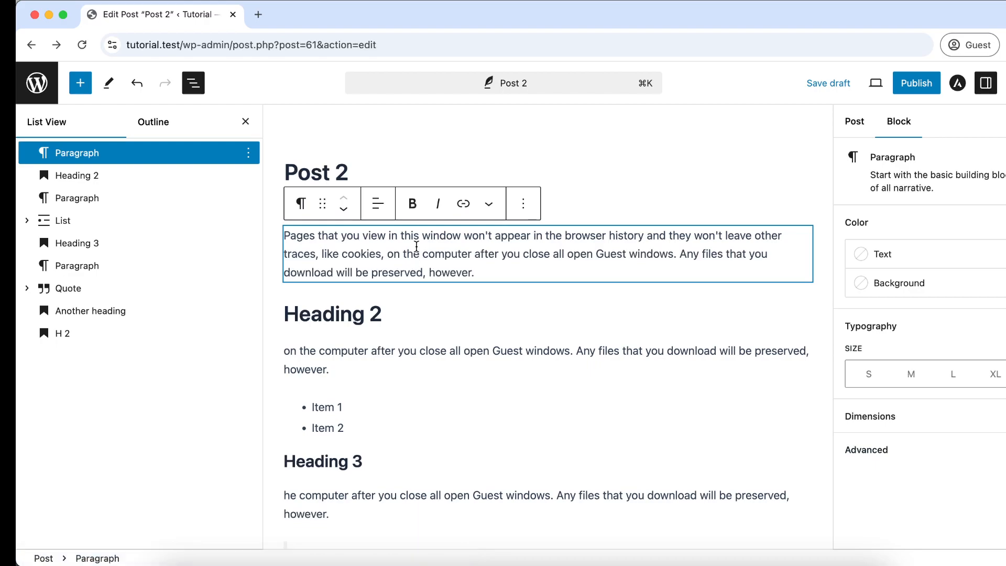
pyautogui.scroll(-5, 421, 428)
pyautogui.scroll(-15, 420, 427)
pyautogui.scroll(17, 420, 432)
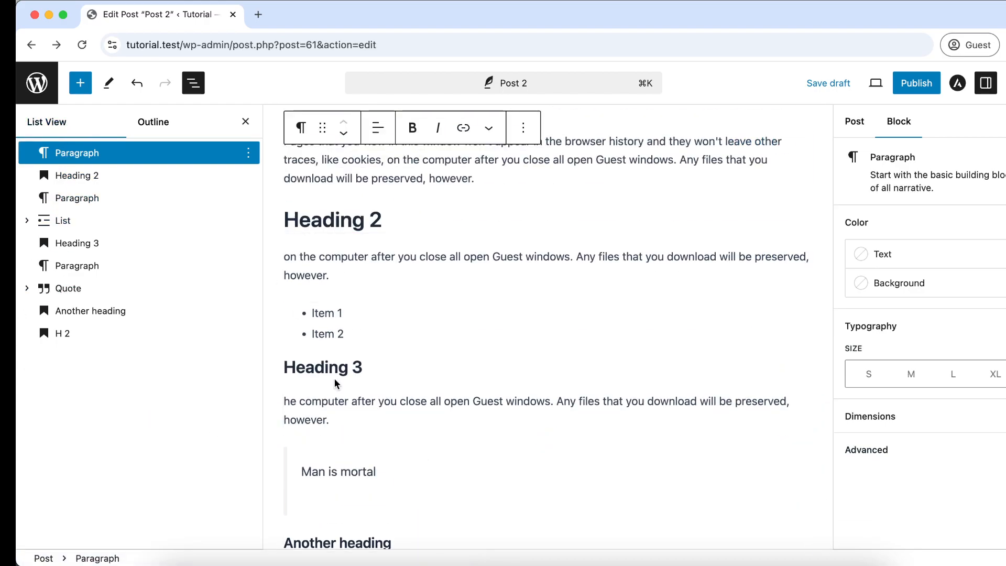
pyautogui.scroll(-8, 365, 461)
pyautogui.click(366, 338)
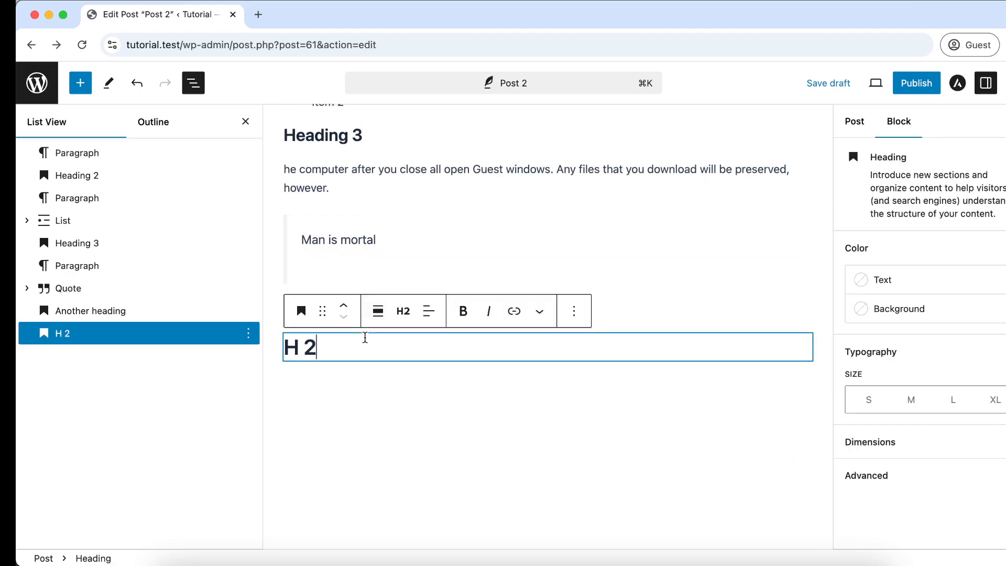
pyautogui.scroll(10, 419, 218)
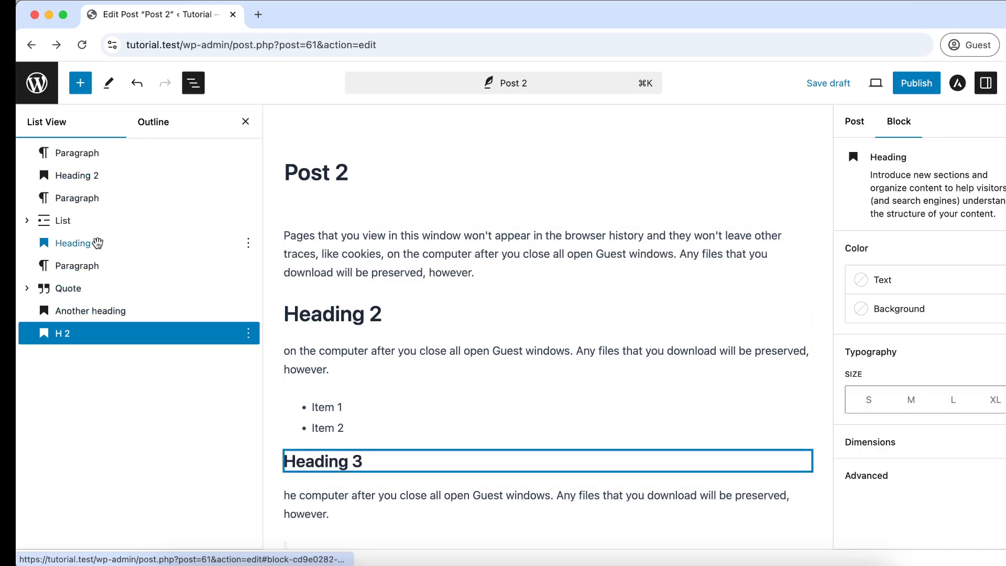
# - Expand the List block in the block list, check the Quote block's nested content, and look through the post
pyautogui.click(25, 224)
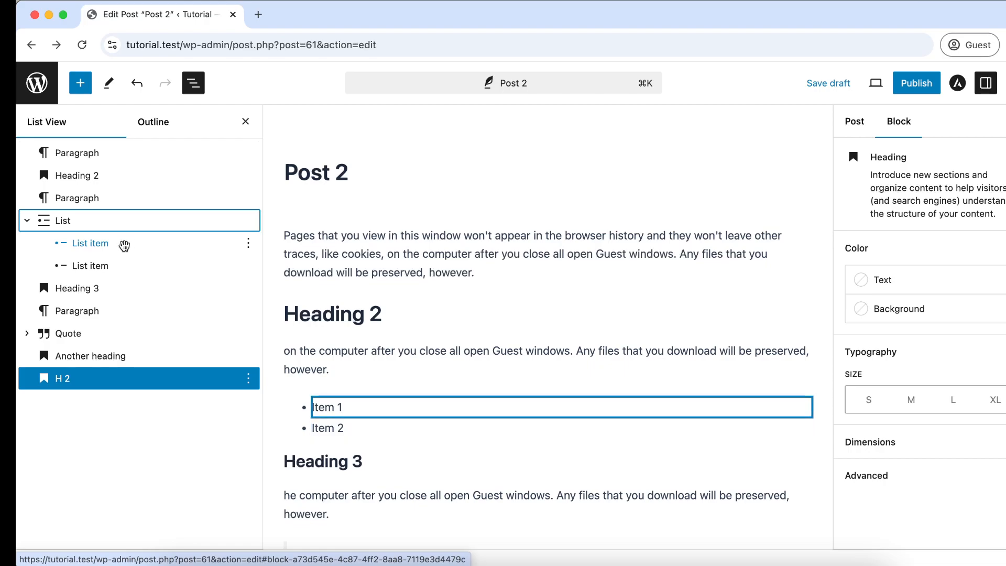
pyautogui.click(27, 337)
pyautogui.click(26, 336)
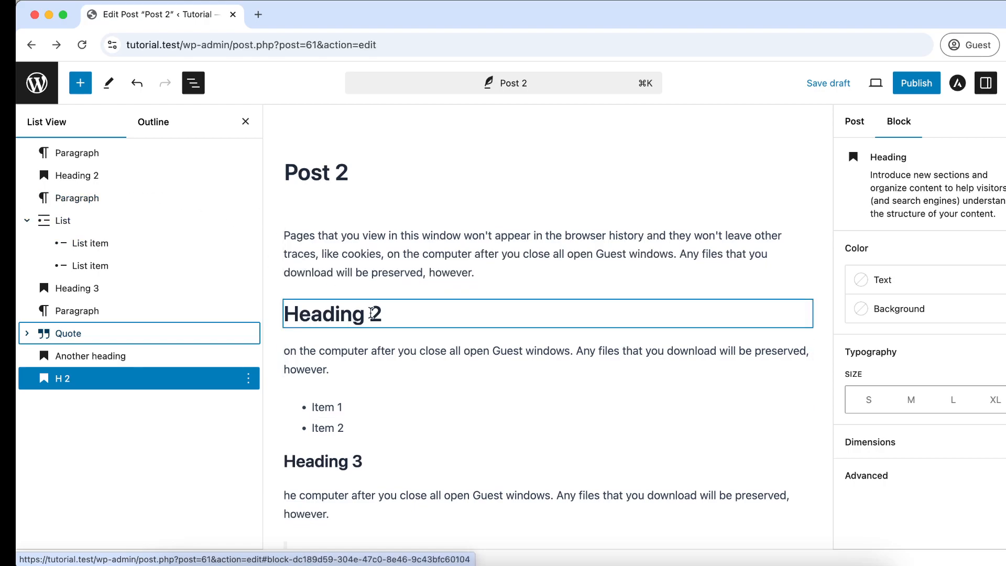
pyautogui.scroll(-1, 386, 362)
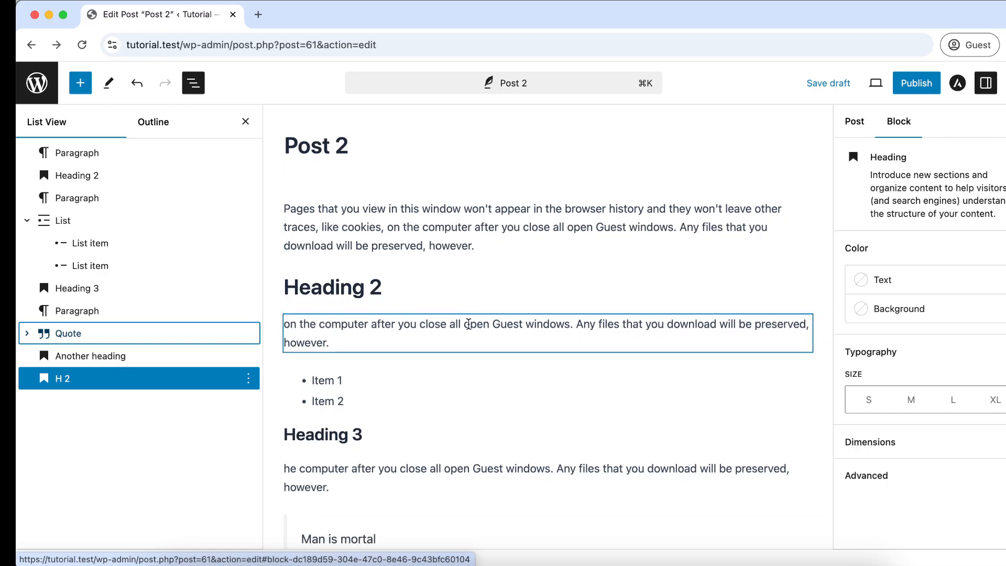
pyautogui.scroll(-10, 469, 324)
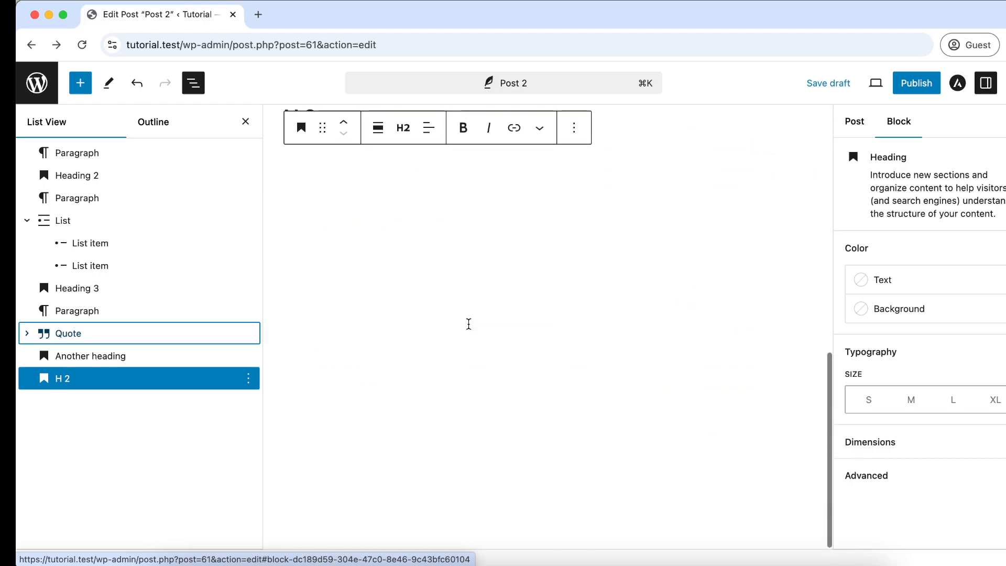
pyautogui.scroll(10, 468, 324)
pyautogui.scroll(-10, 468, 324)
pyautogui.scroll(10, 469, 324)
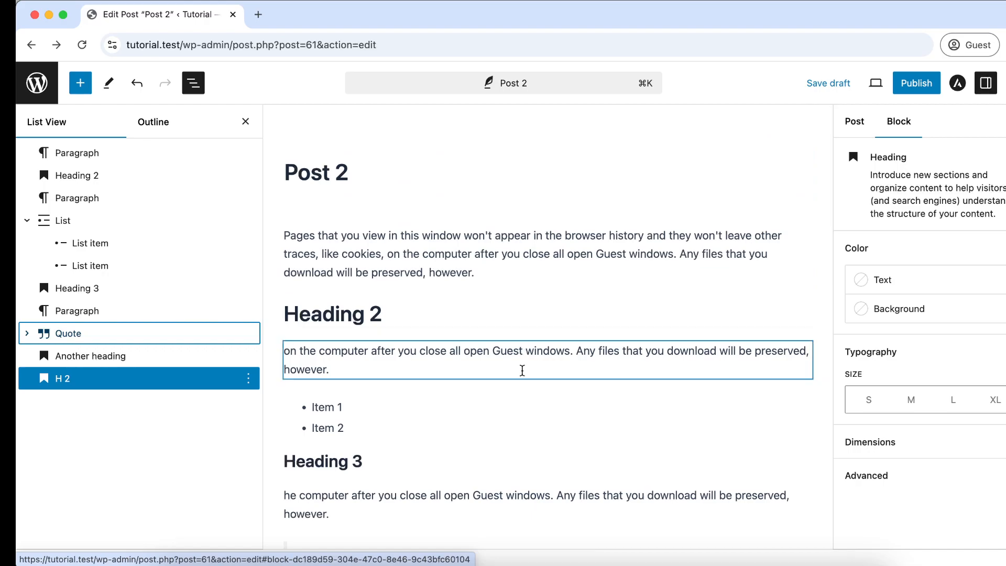
pyautogui.scroll(-2, 523, 369)
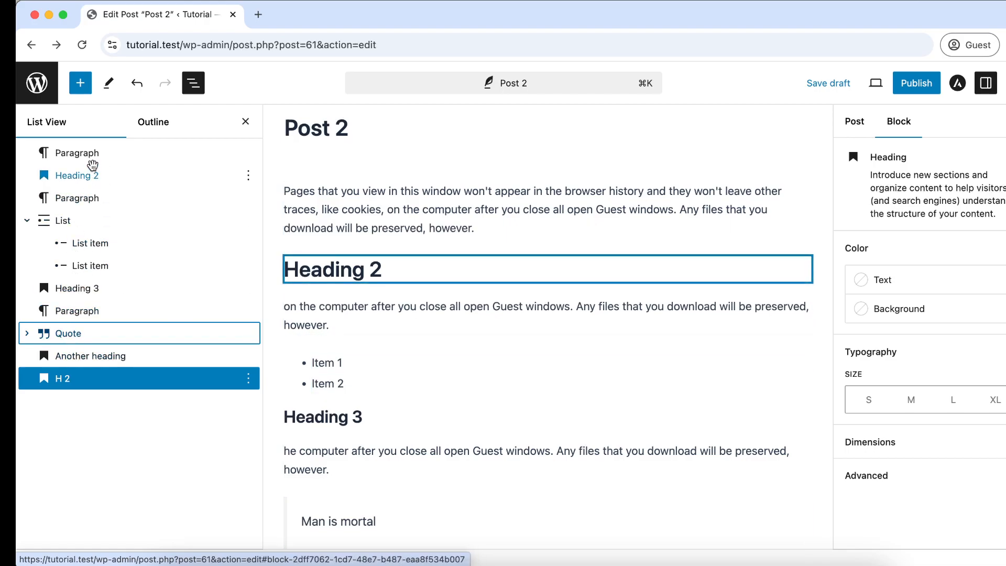
# - Close and reopen the document overview, and use its block list to select Heading 3 and the paragraphs below Heading 3 and Heading 2
pyautogui.click(245, 121)
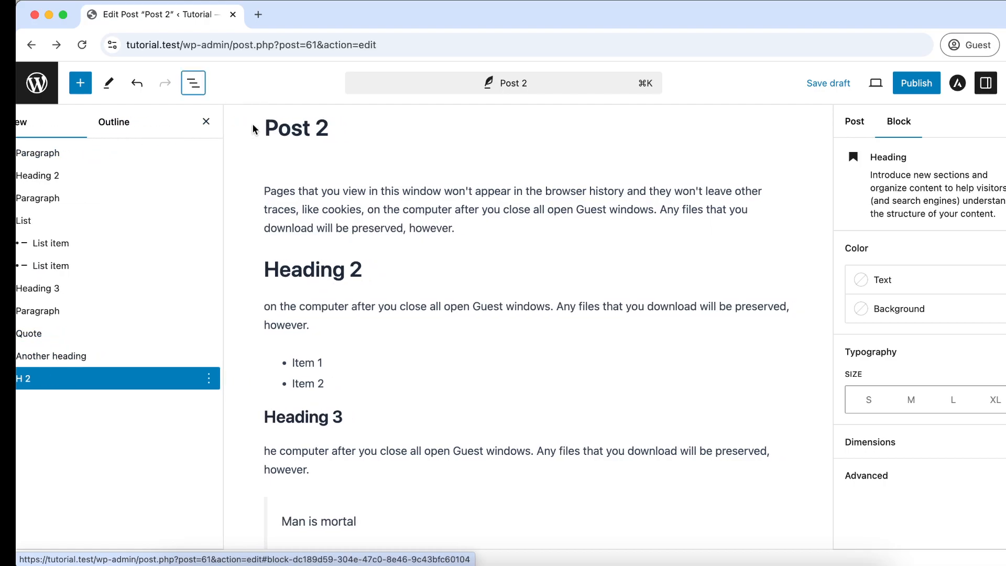
pyautogui.click(198, 87)
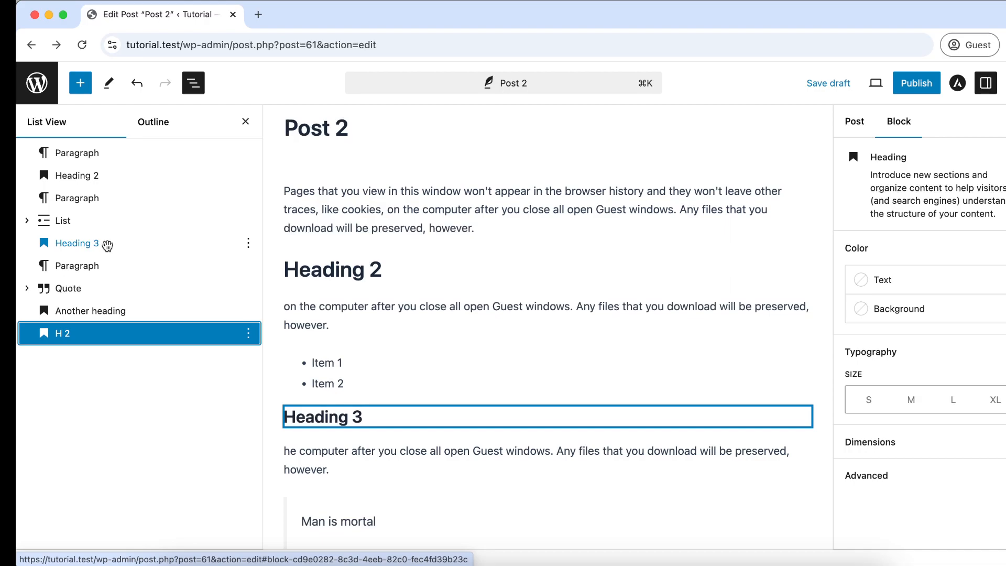
pyautogui.click(86, 266)
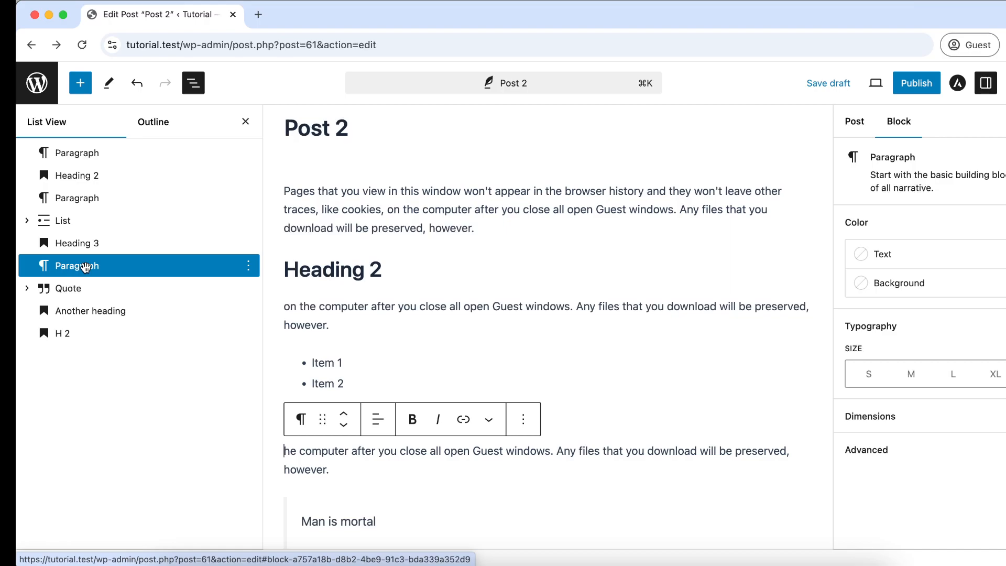
pyautogui.click(100, 241)
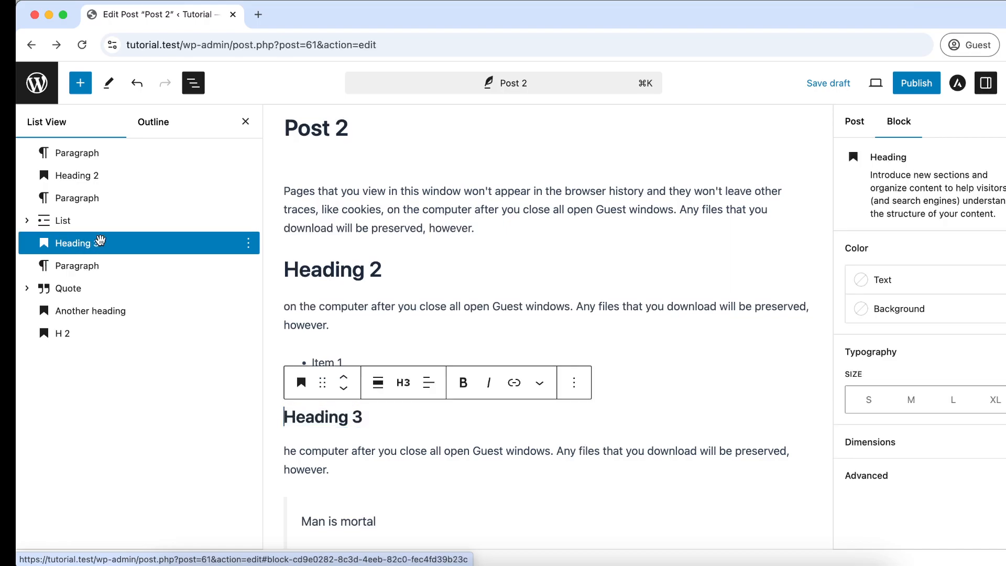
pyautogui.click(78, 268)
pyautogui.click(91, 206)
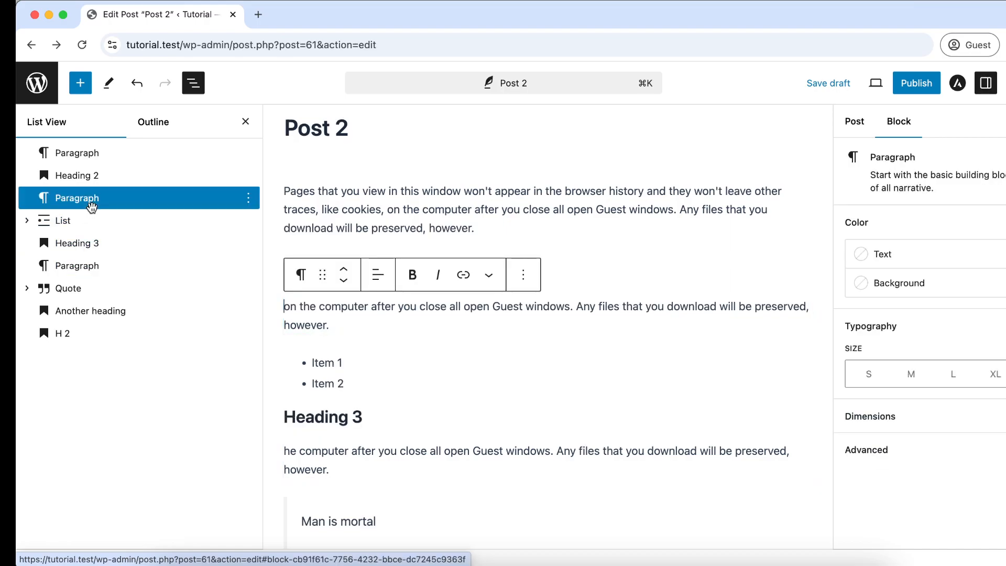
pyautogui.click(339, 323)
pyautogui.press('Return')
pyautogui.write('sdfsf')
pyautogui.press('BackSpace')
pyautogui.press('BackSpace')
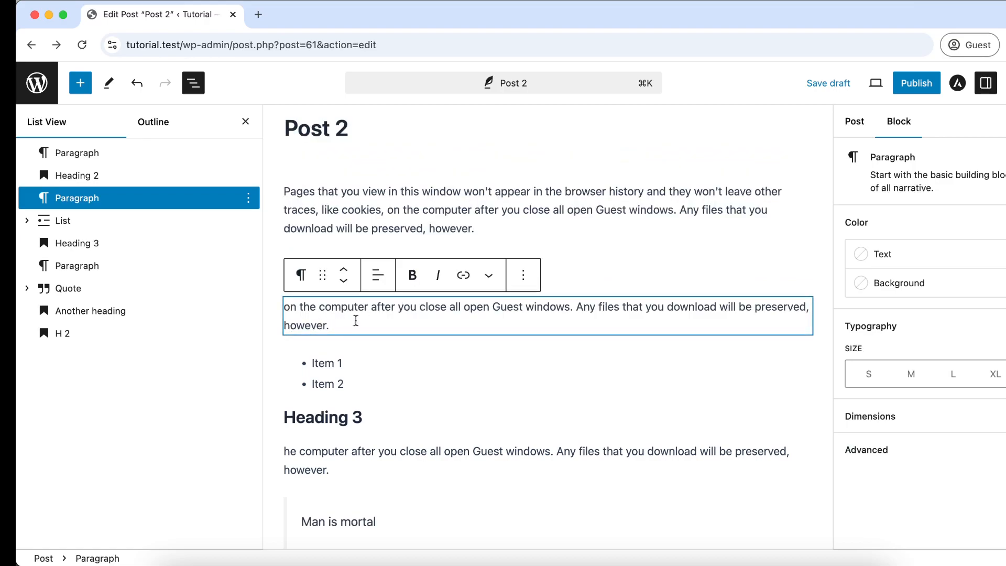
# - Deselect the paragraph and close the document overview
pyautogui.click(433, 159)
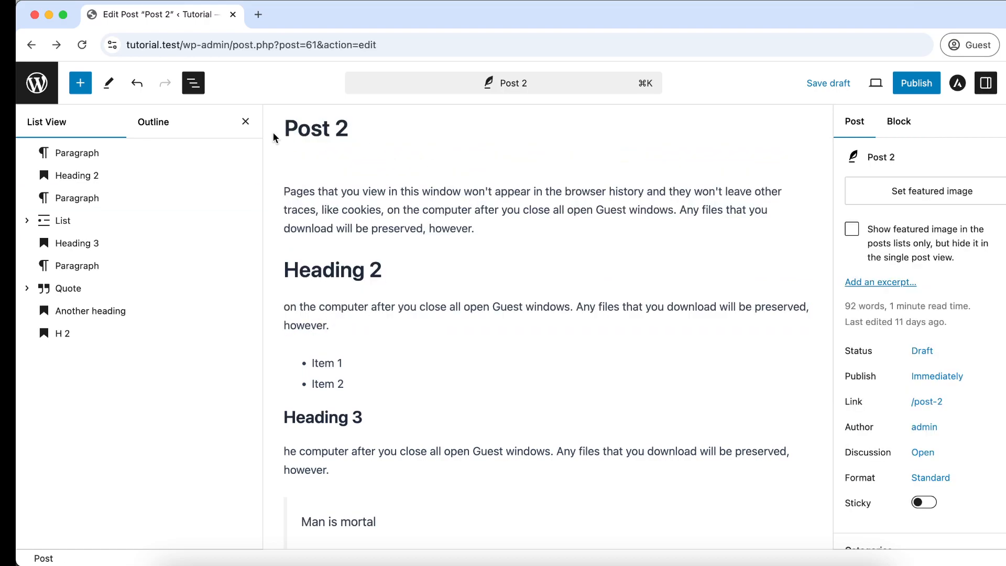
pyautogui.click(245, 122)
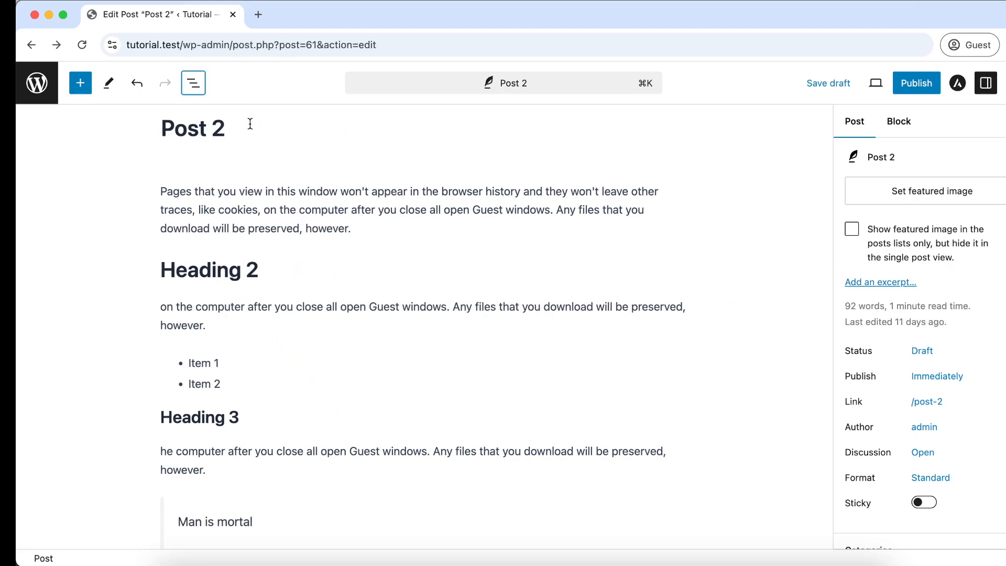
pyautogui.click(271, 80)
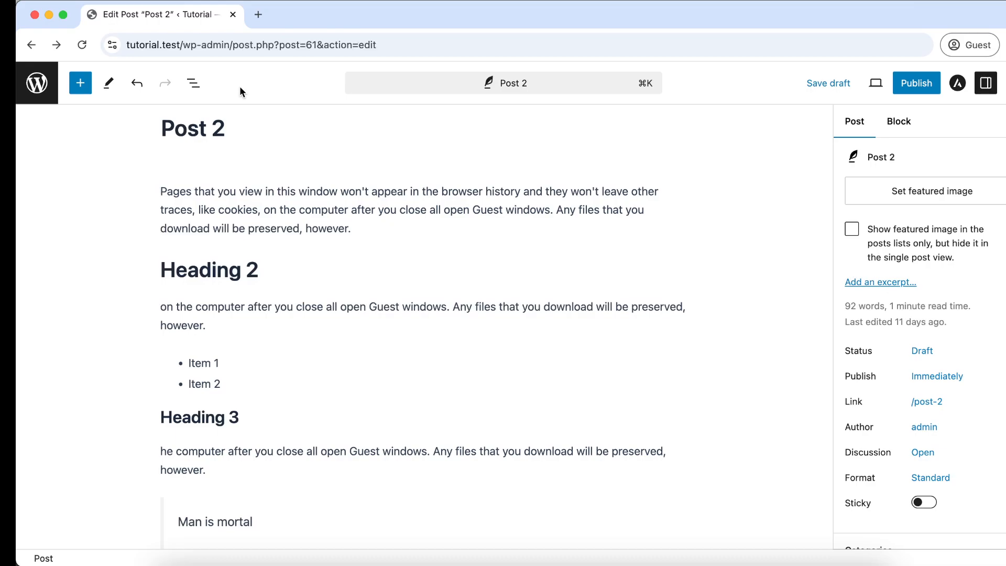
# - Save the draft of Post 2, staying on the page until it is saved, and go to the list of posts
pyautogui.click(38, 88)
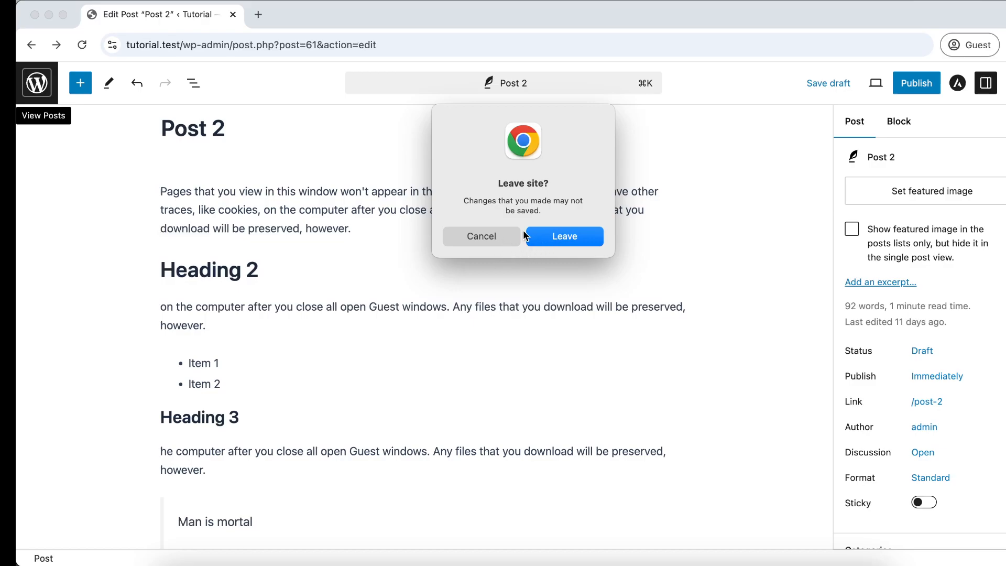
pyautogui.click(499, 236)
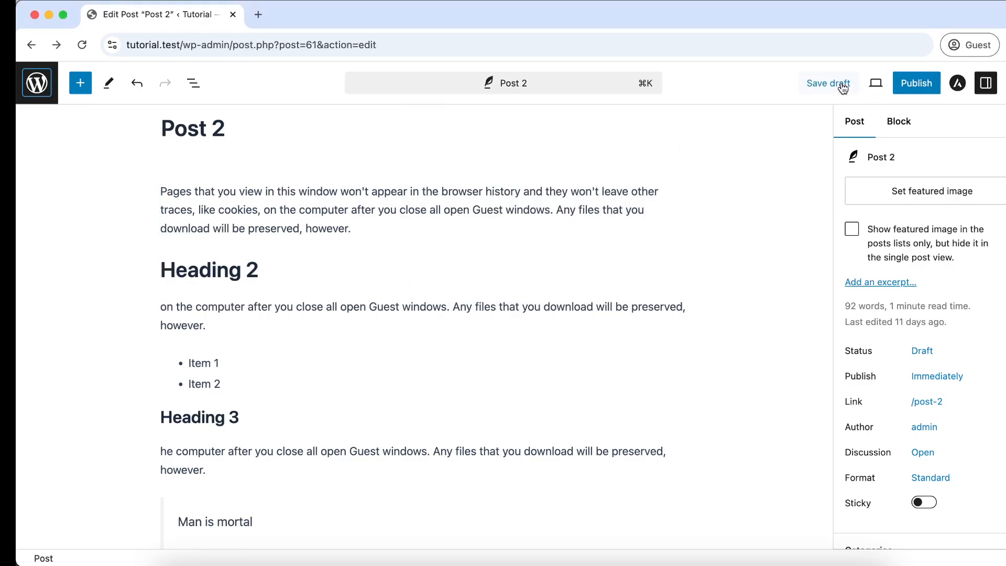
pyautogui.click(829, 82)
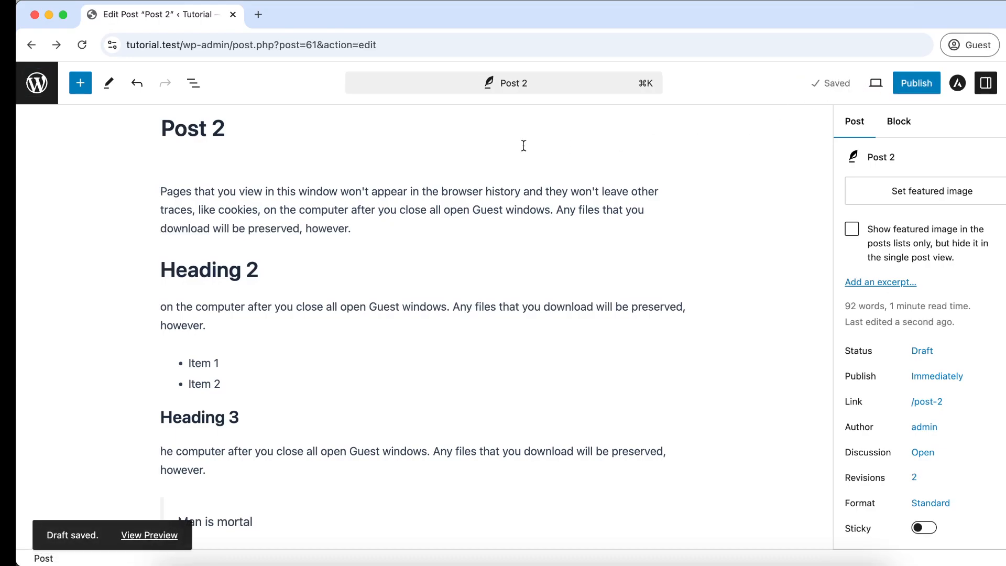
pyautogui.click(44, 92)
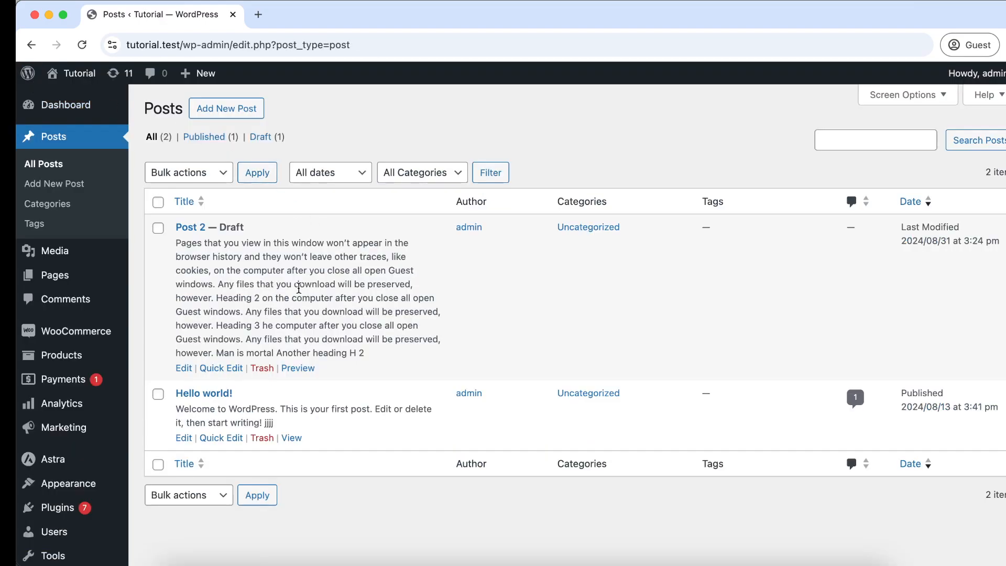
# - Return to the Post 2 editor and look through the saved post content
pyautogui.click(30, 45)
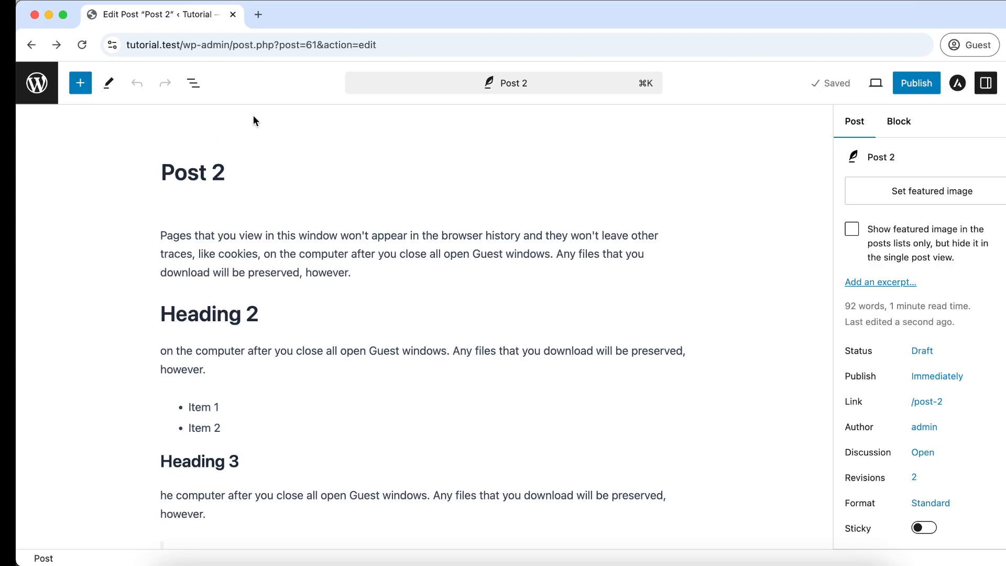
pyautogui.moveTo(299, 300)
pyautogui.scroll(-6, 299, 301)
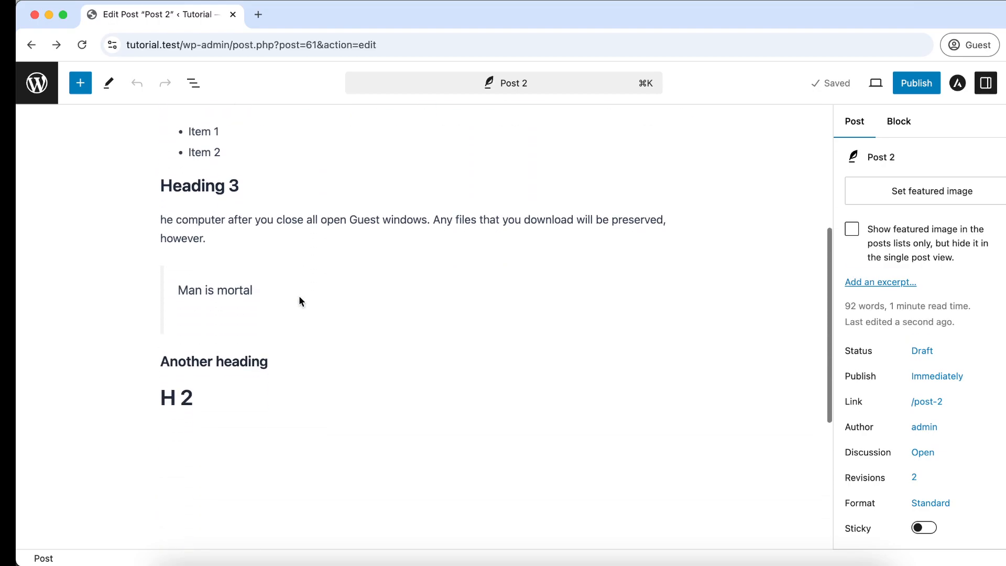
pyautogui.scroll(-5, 299, 295)
pyautogui.scroll(10, 299, 294)
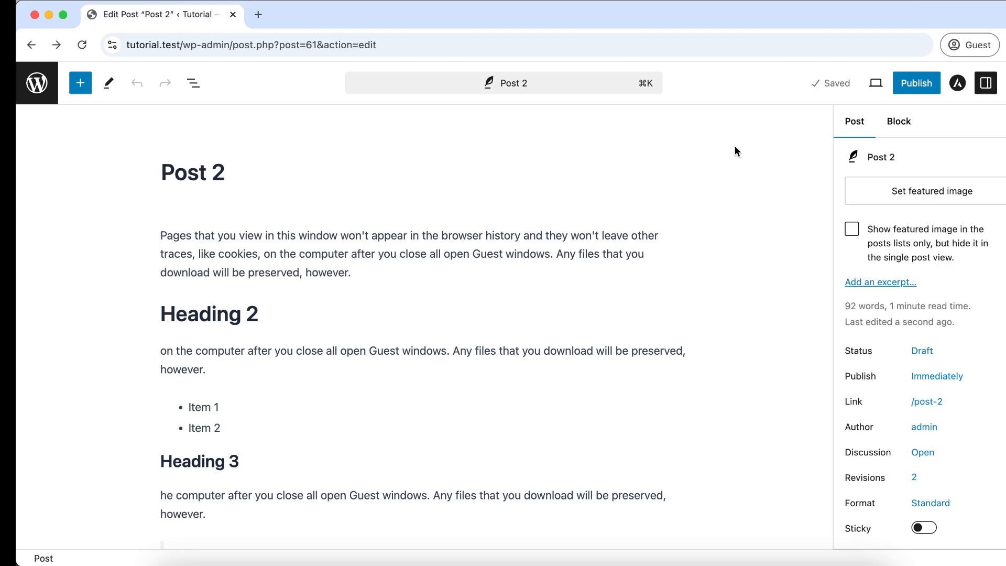
# - Open the block library to view the available blocks, and close it again
pyautogui.click(82, 85)
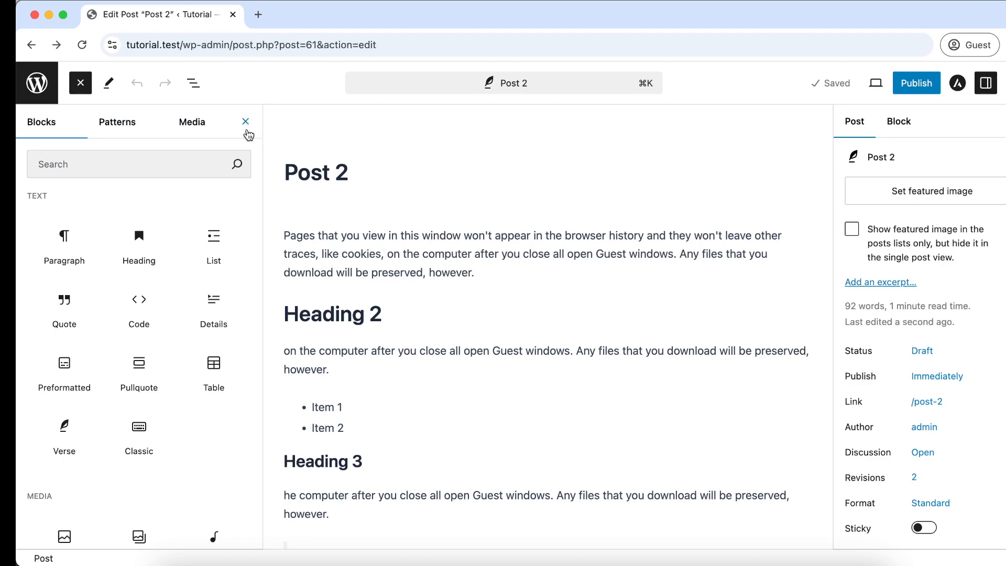
pyautogui.scroll(-5, 230, 429)
pyautogui.scroll(5, 230, 428)
pyautogui.moveTo(55, 560); pyautogui.dragTo(29, 561)
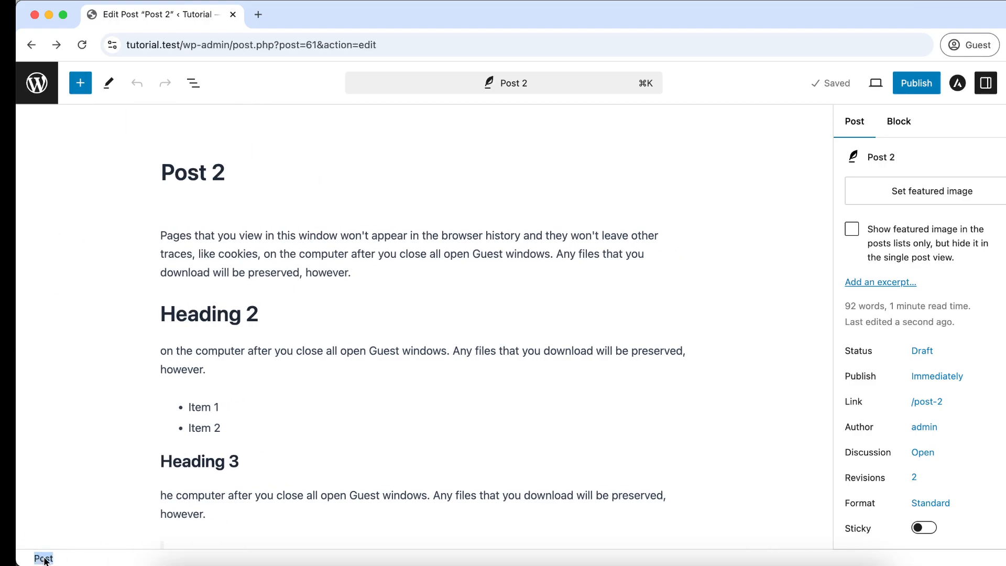
pyautogui.click(81, 89)
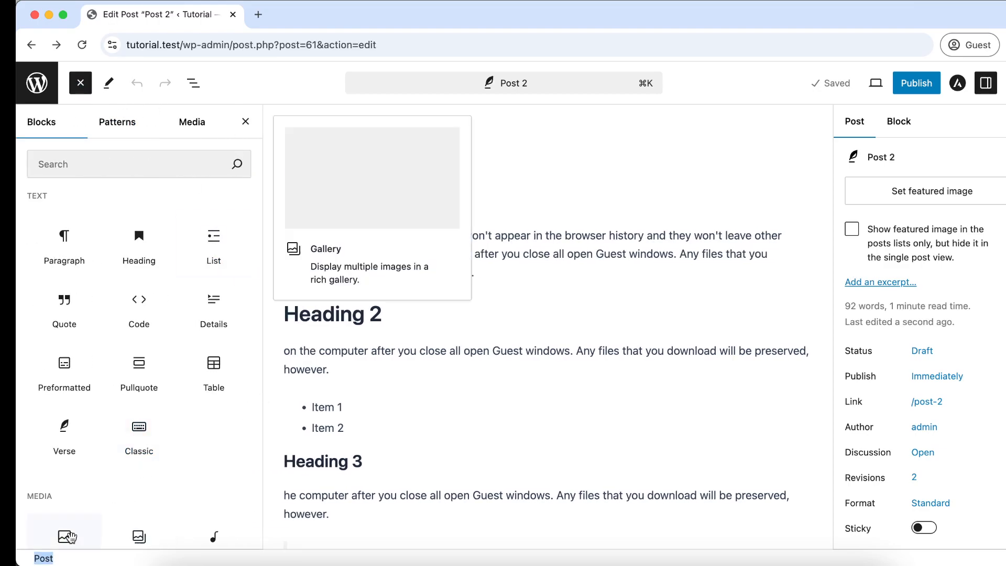
pyautogui.click(48, 560)
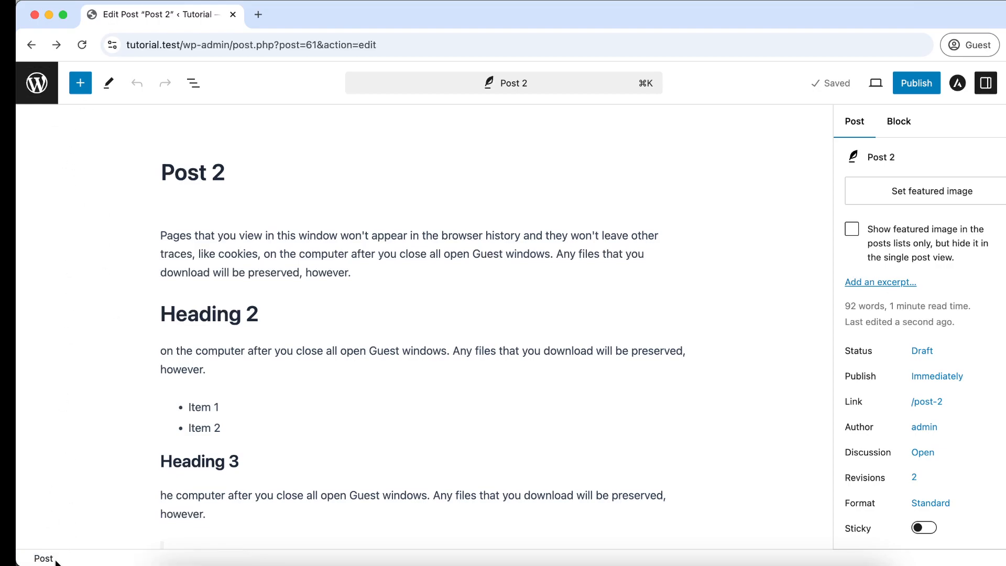
# - Look over the whole post and highlight the "Post" breadcrumb in the editor's footer
pyautogui.scroll(-10, 118, 446)
pyautogui.scroll(10, 118, 445)
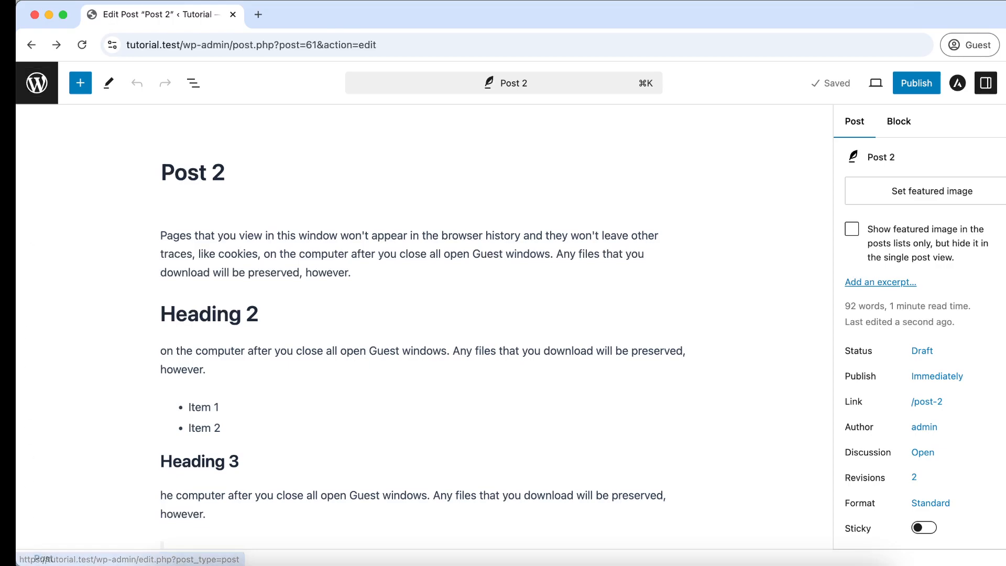
pyautogui.moveTo(53, 560); pyautogui.dragTo(29, 560)
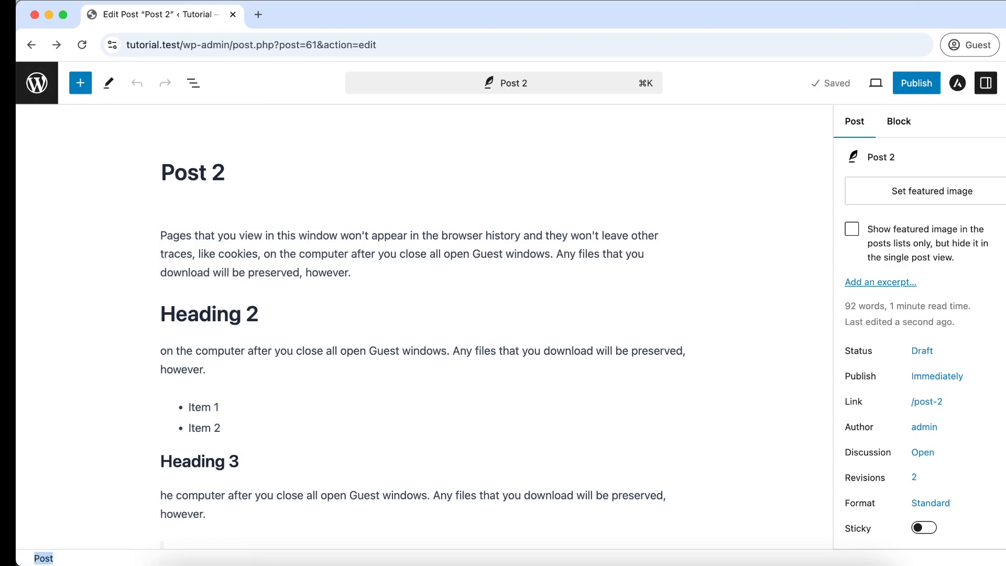
pyautogui.moveTo(57, 563); pyautogui.dragTo(35, 562)
# - Leave the post editor, go to the list of pages and open Sample Page for editing
pyautogui.click(43, 85)
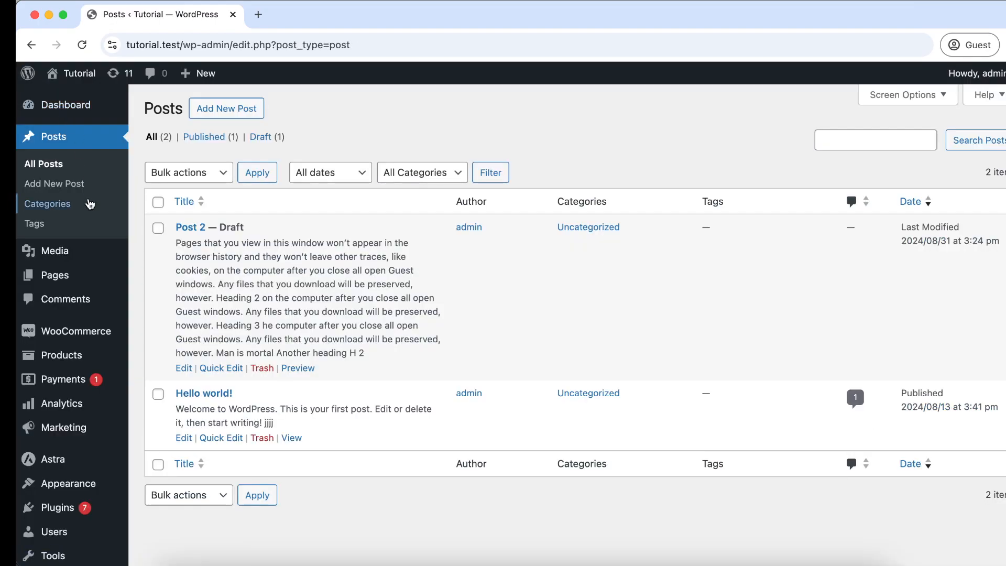
pyautogui.click(78, 286)
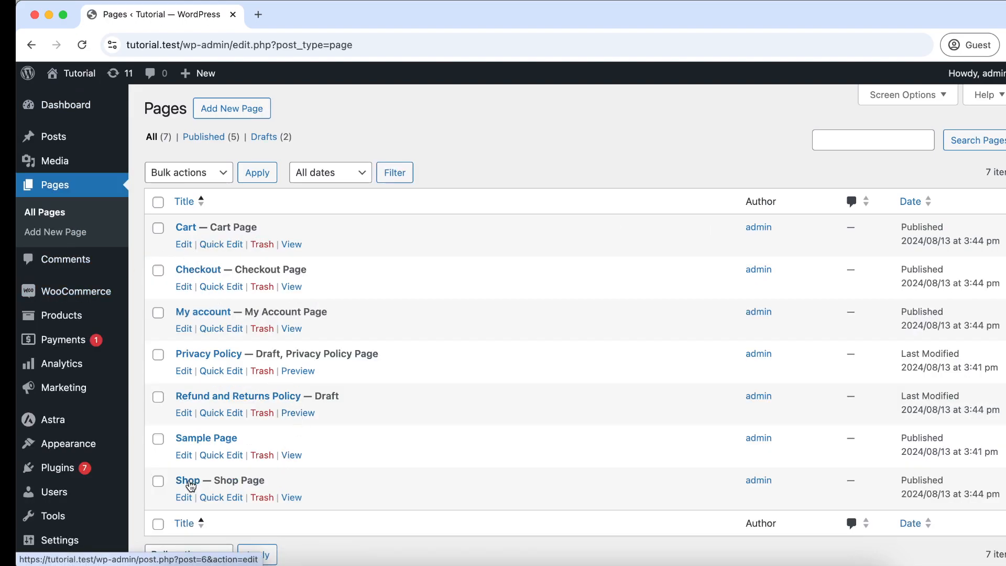
pyautogui.click(184, 455)
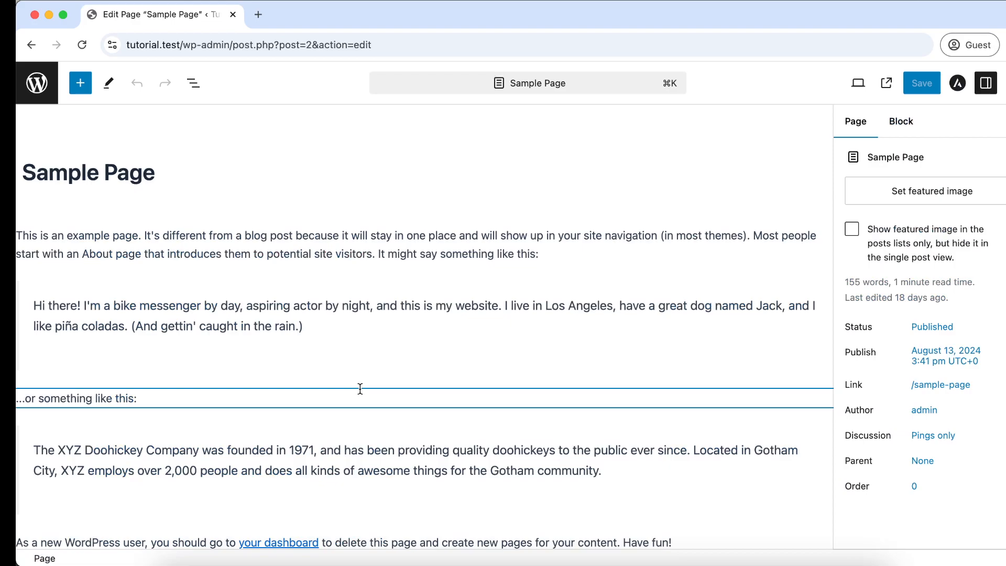
# - Look over the whole Sample Page and highlight the "Page" breadcrumb in the editor's footer
pyautogui.scroll(-10, 360, 396)
pyautogui.moveTo(67, 559); pyautogui.dragTo(30, 561)
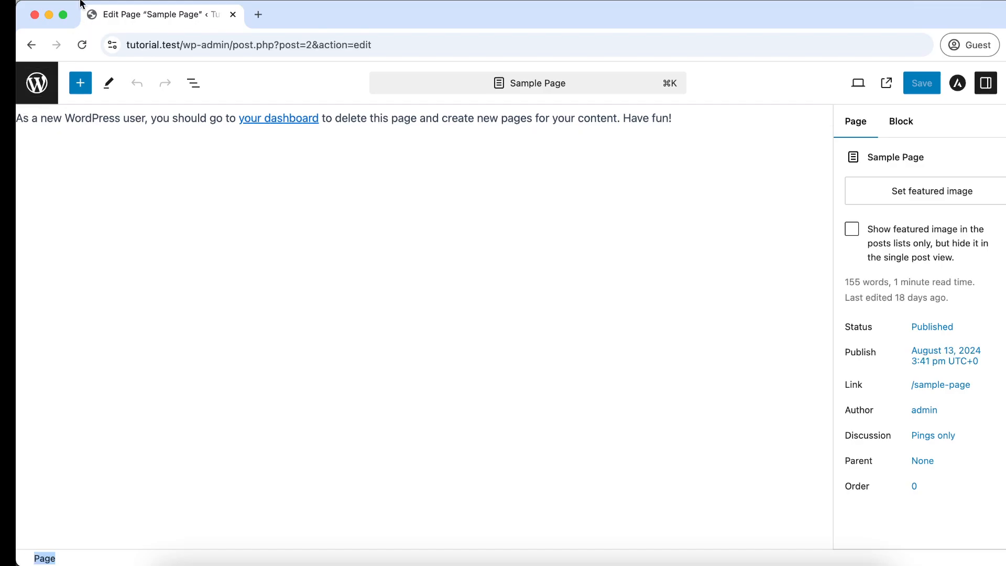
# - Leave the page editor, go to the list of posts and open the Post 2 draft for editing
pyautogui.click(29, 48)
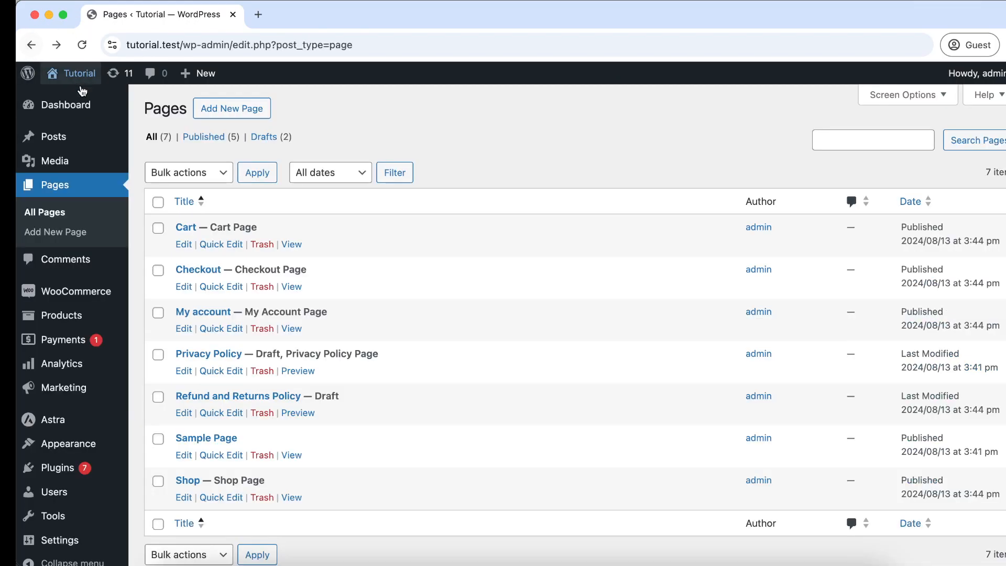
pyautogui.moveTo(84, 148)
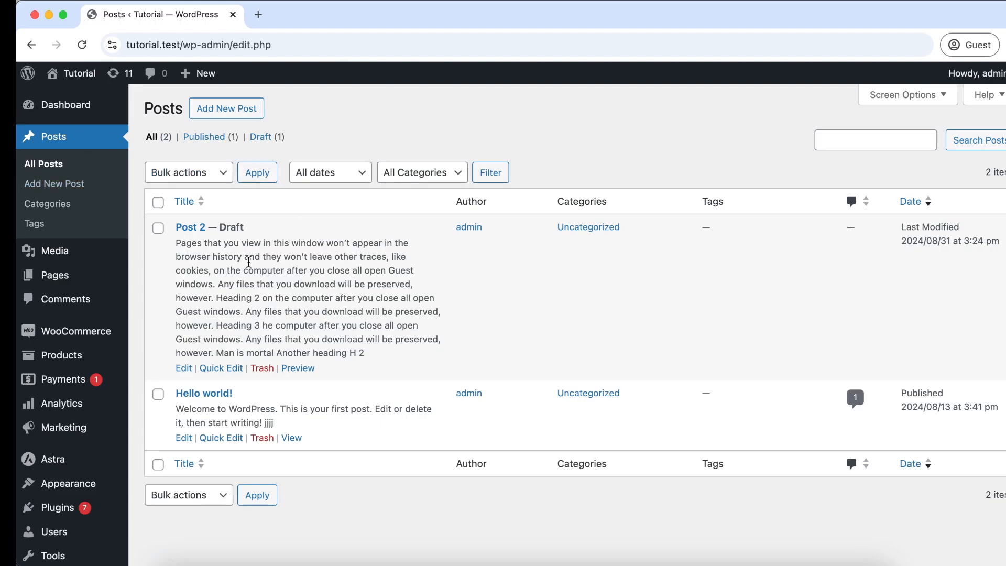
pyautogui.click(184, 368)
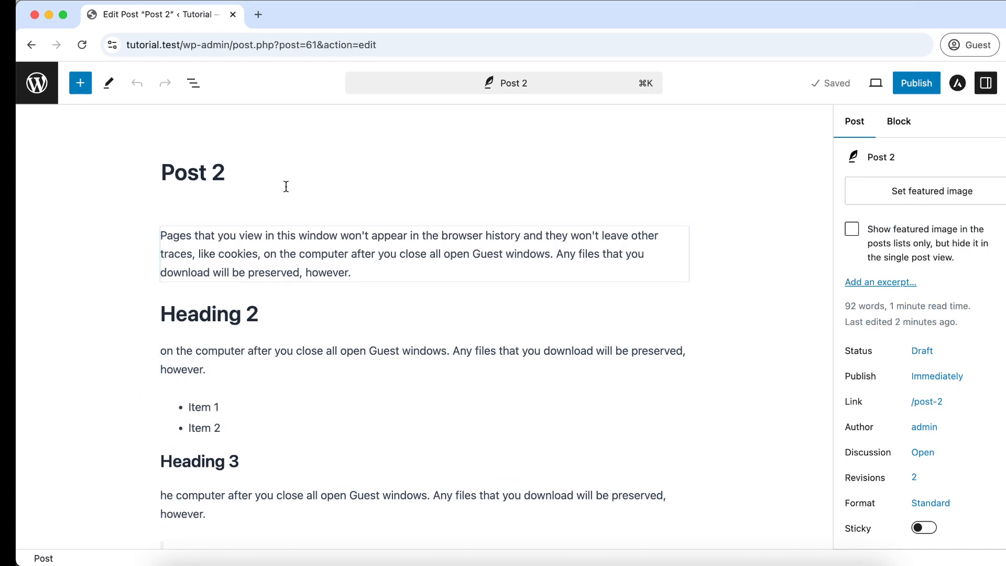
# - Open the block library and look through all block categories, from the text blocks down to the last WooCommerce blocks
pyautogui.click(80, 82)
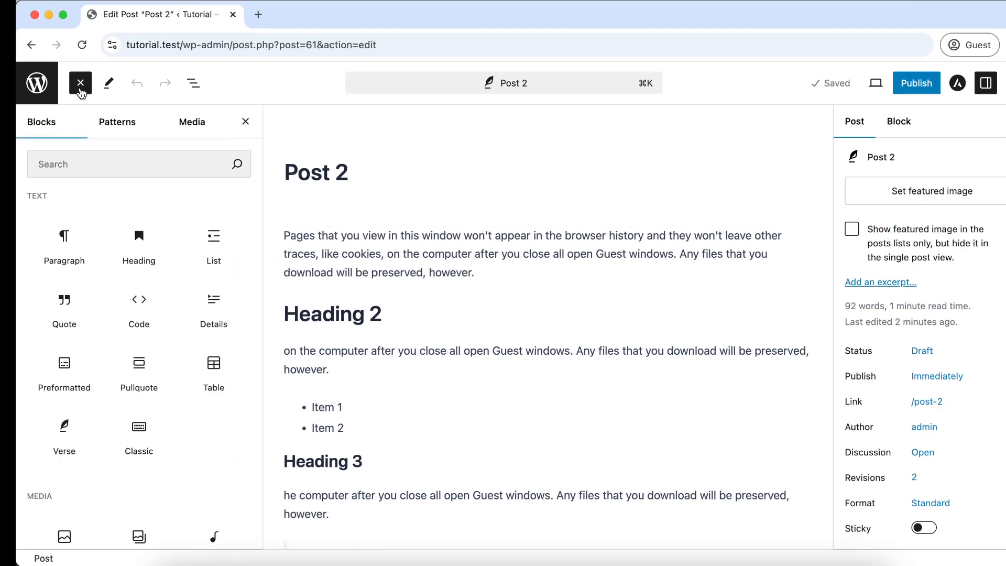
pyautogui.scroll(-10, 203, 385)
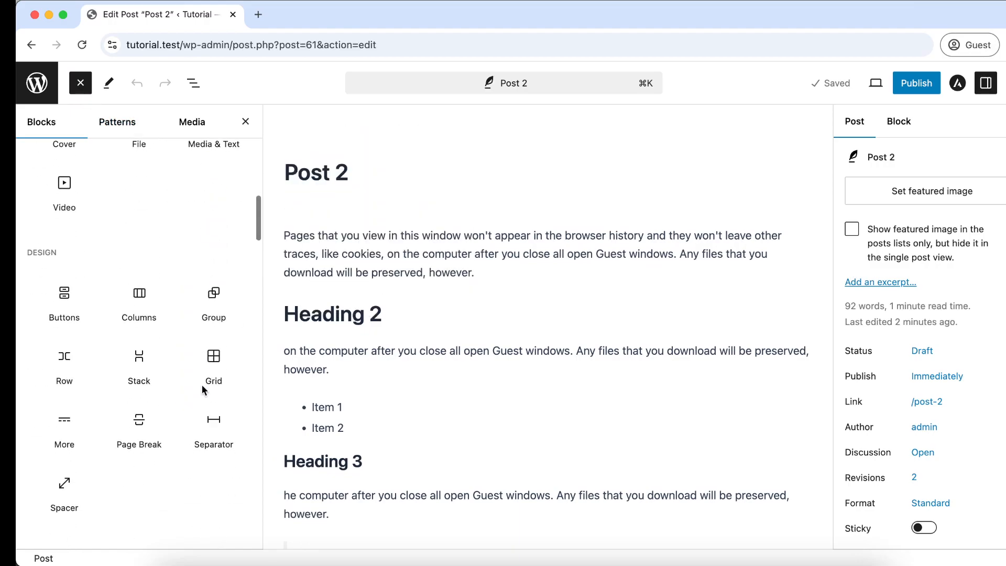
pyautogui.scroll(10, 202, 386)
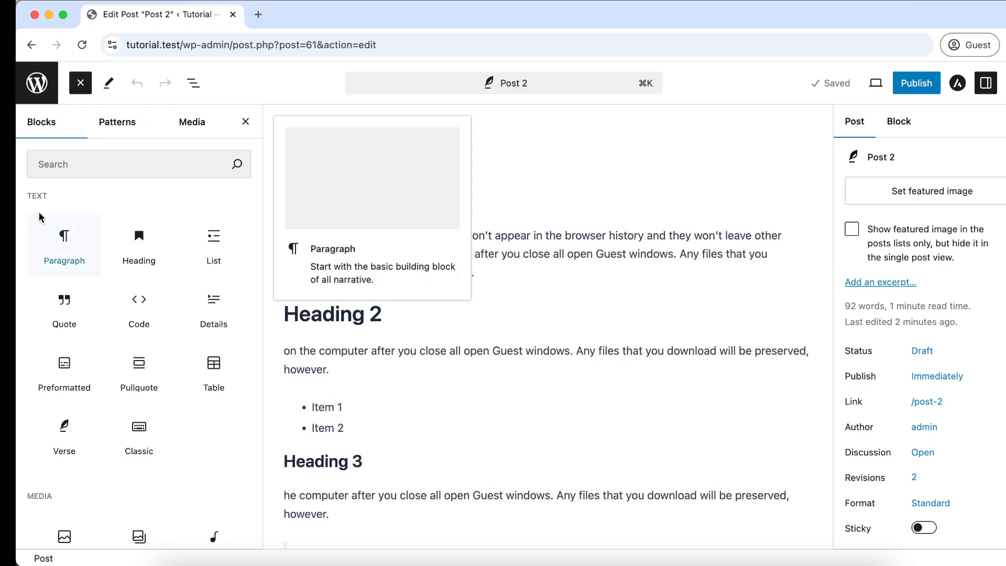
pyautogui.scroll(-10, 225, 472)
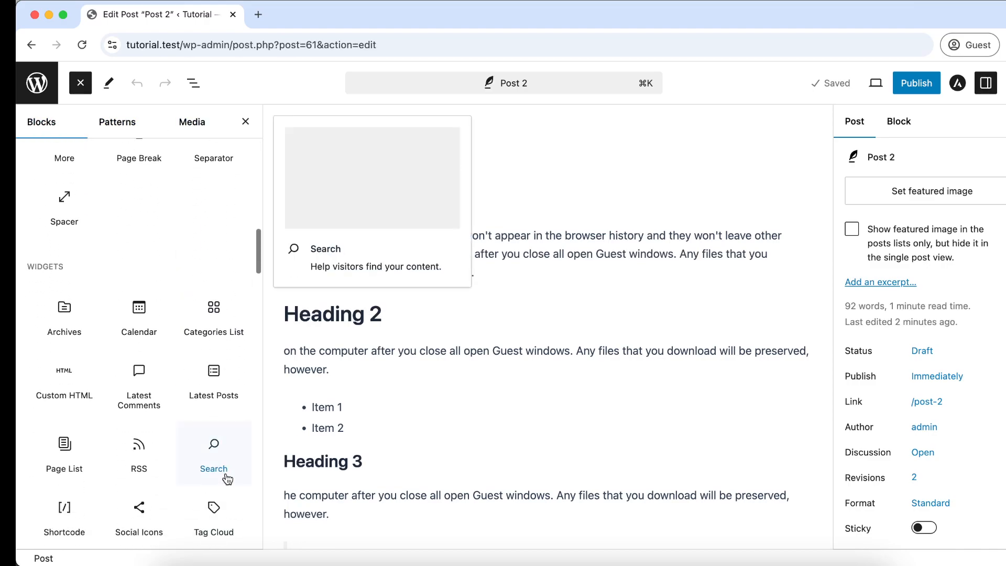
pyautogui.scroll(-12, 227, 479)
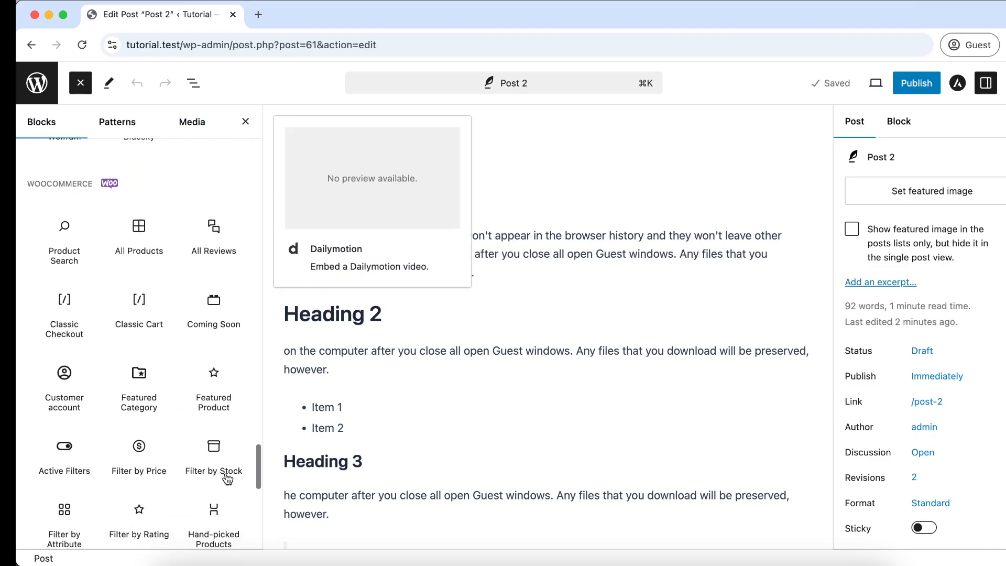
pyautogui.scroll(-10, 226, 476)
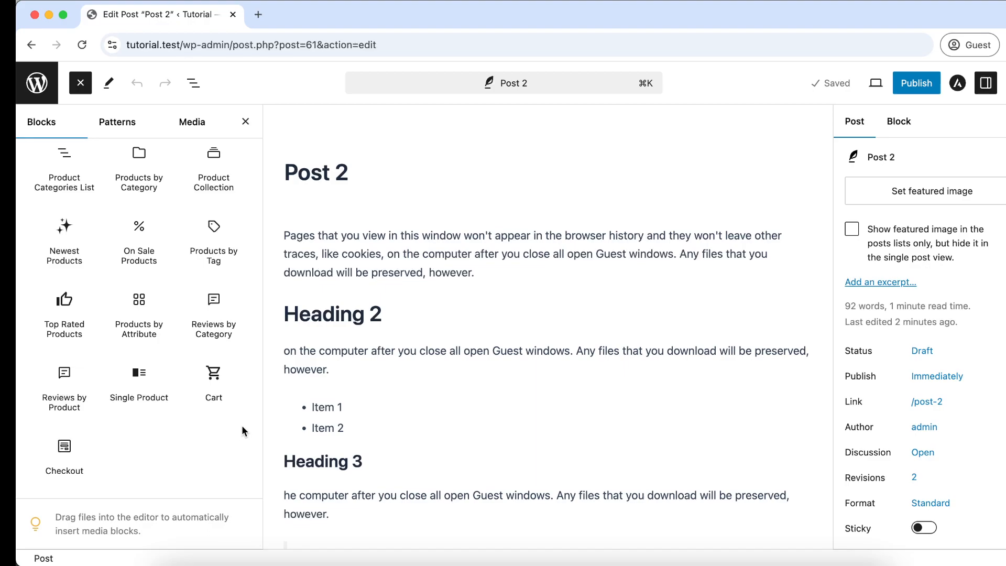